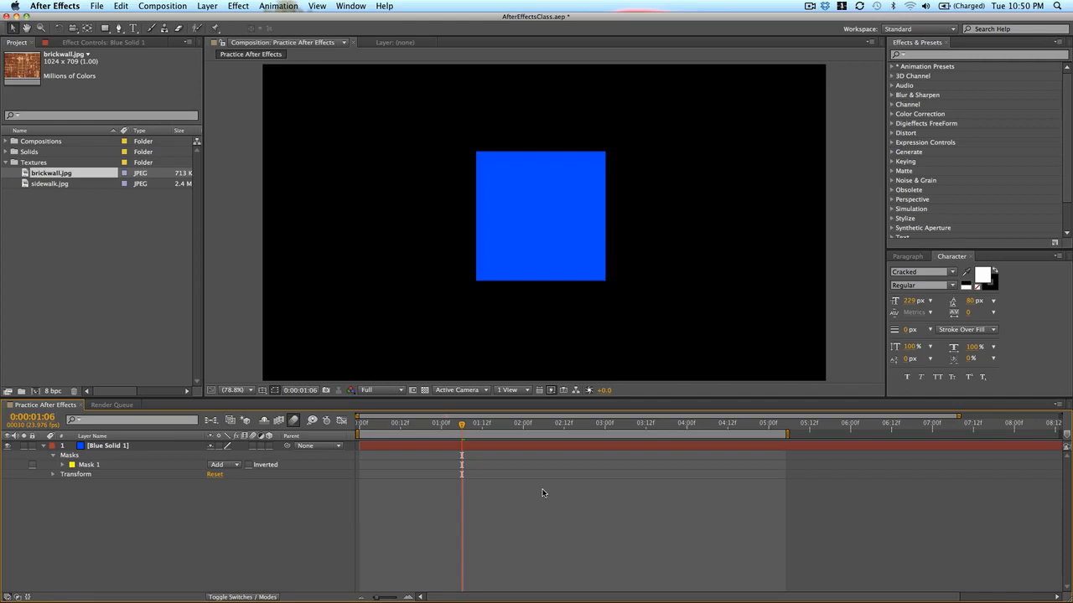
- Reveal the blue solid layer's opacity and start keyframing it with a 100% keyframe at 0:00:01:00
click(476, 449)
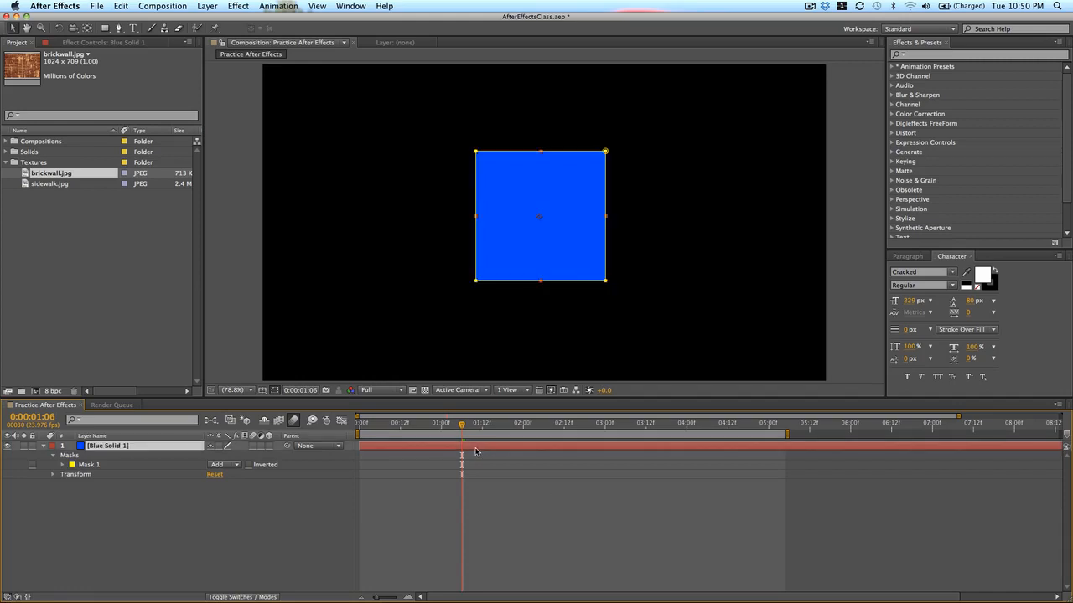
key(t)
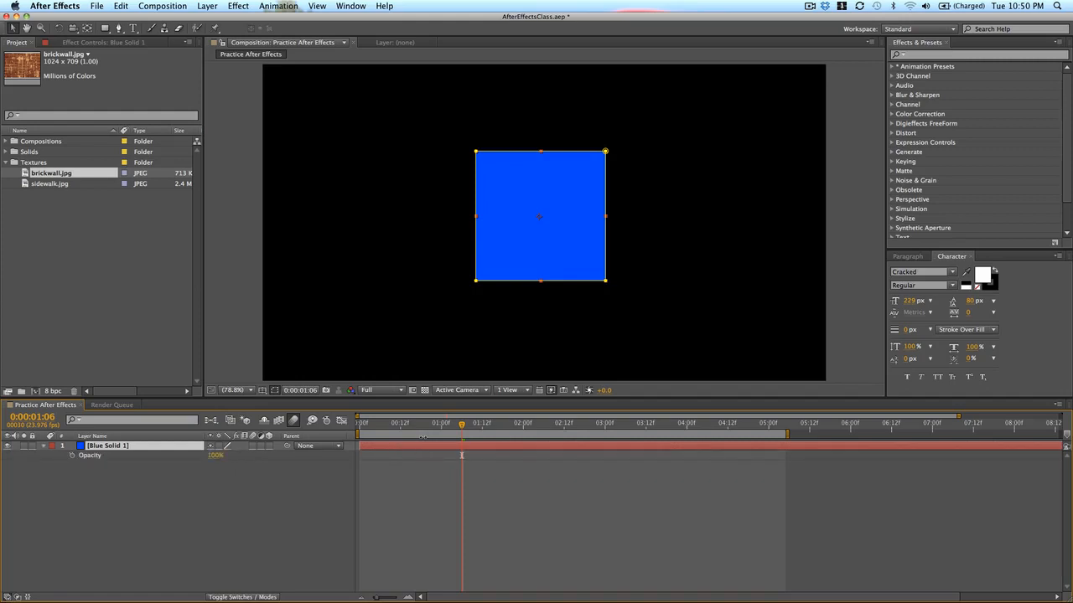
click(442, 425)
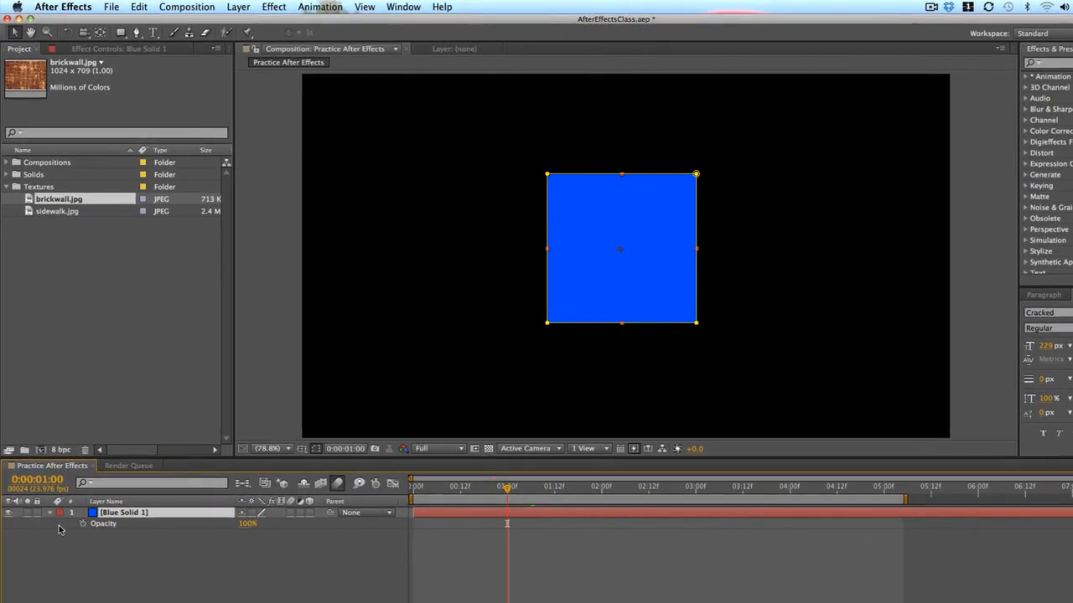
click(83, 524)
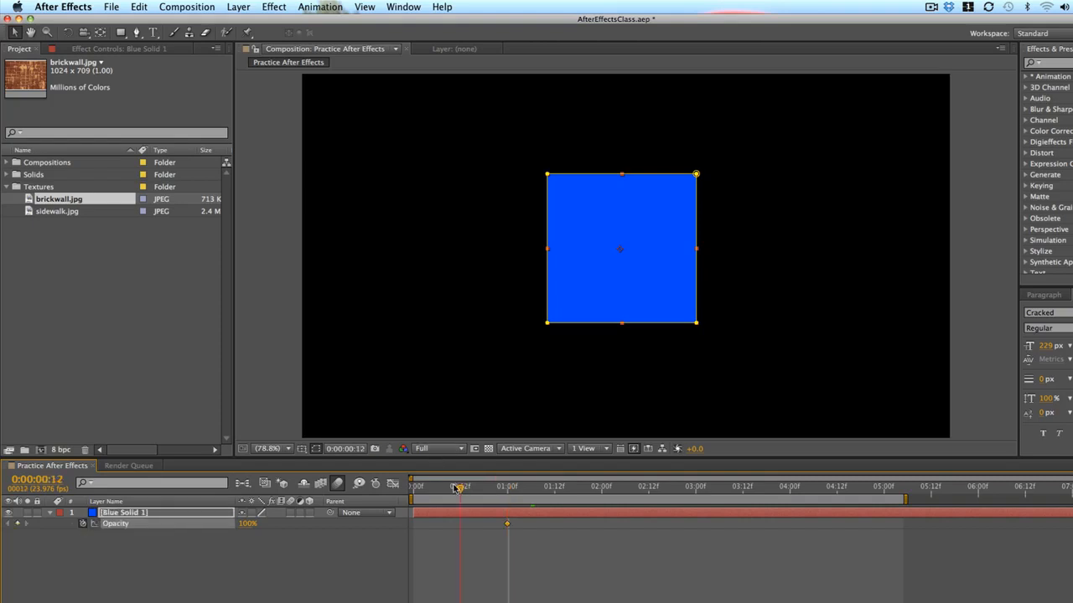
- Set the blue solid's opacity to 0% at the start of the timeline and preview the fade-in
key(Home)
click(246, 524)
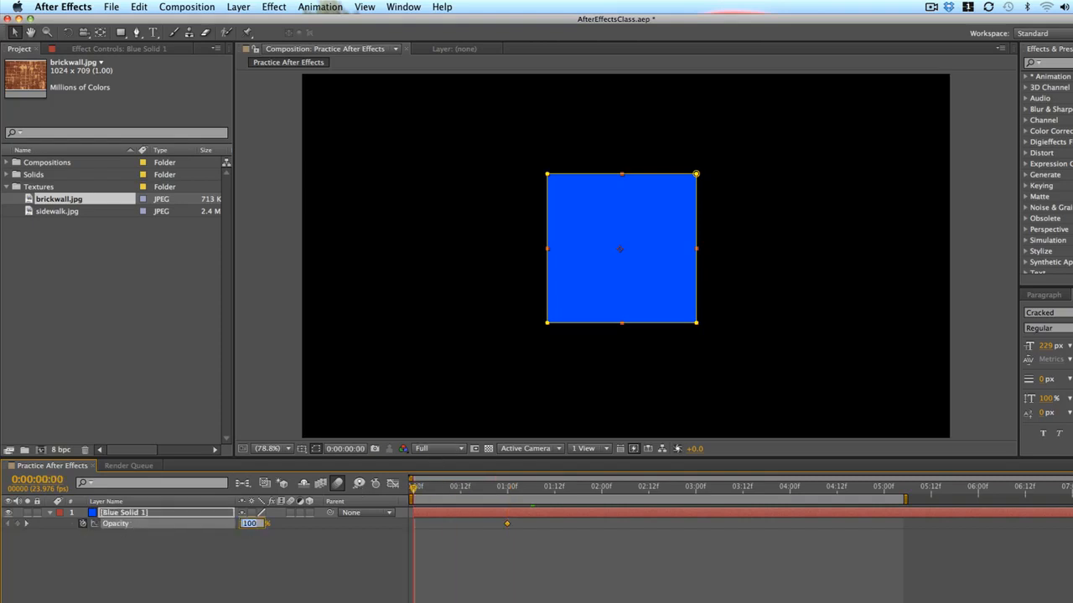
text(0)
key(Return)
click(561, 550)
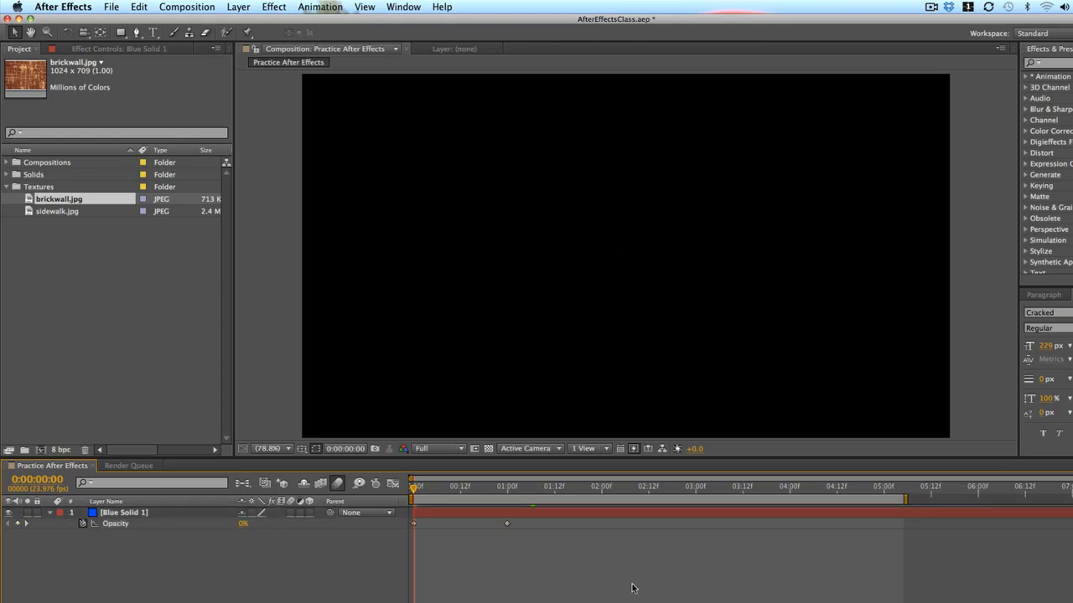
key(space)
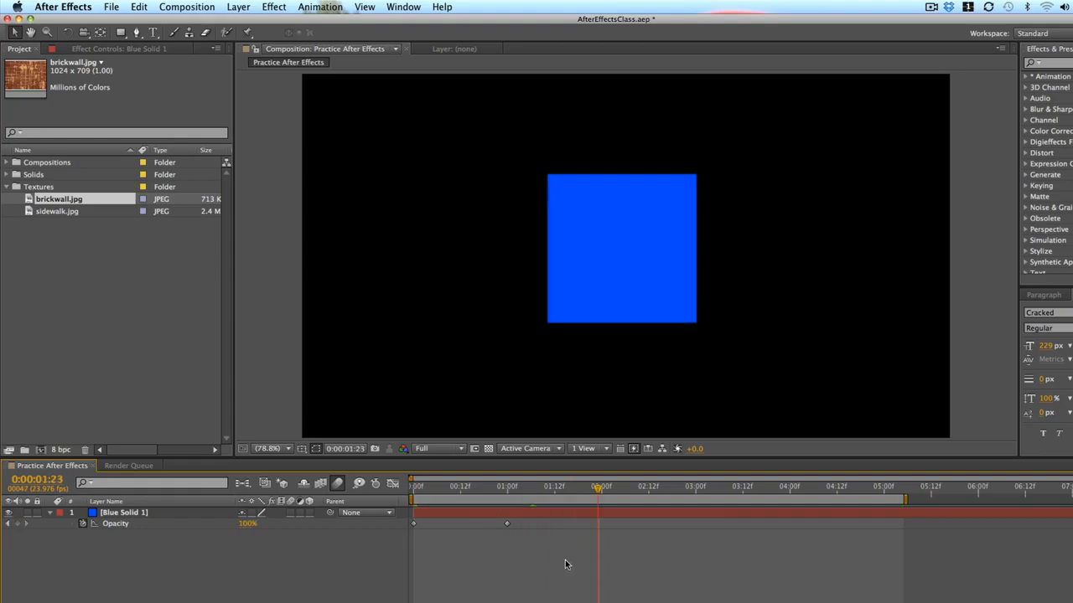
- Shift both opacity keyframes to about 0:00:01:09 and 0:00:02:09 and preview the delayed fade-in
drag(565, 559, 540, 525)
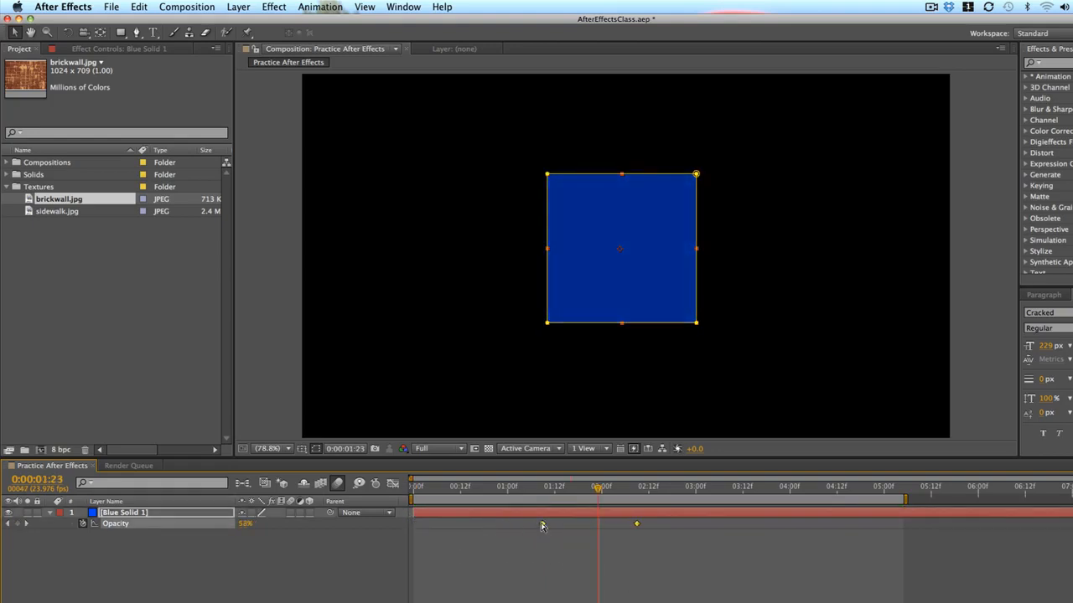
key(space)
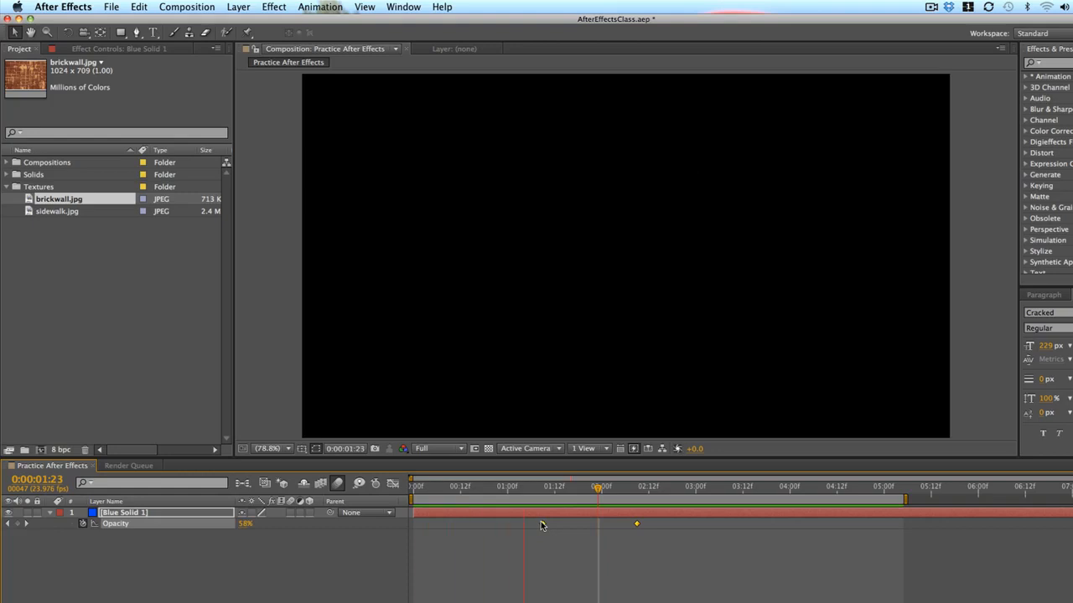
key(space)
- Copy the 100% opacity keyframe and paste it at 0:00:04:00
click(635, 495)
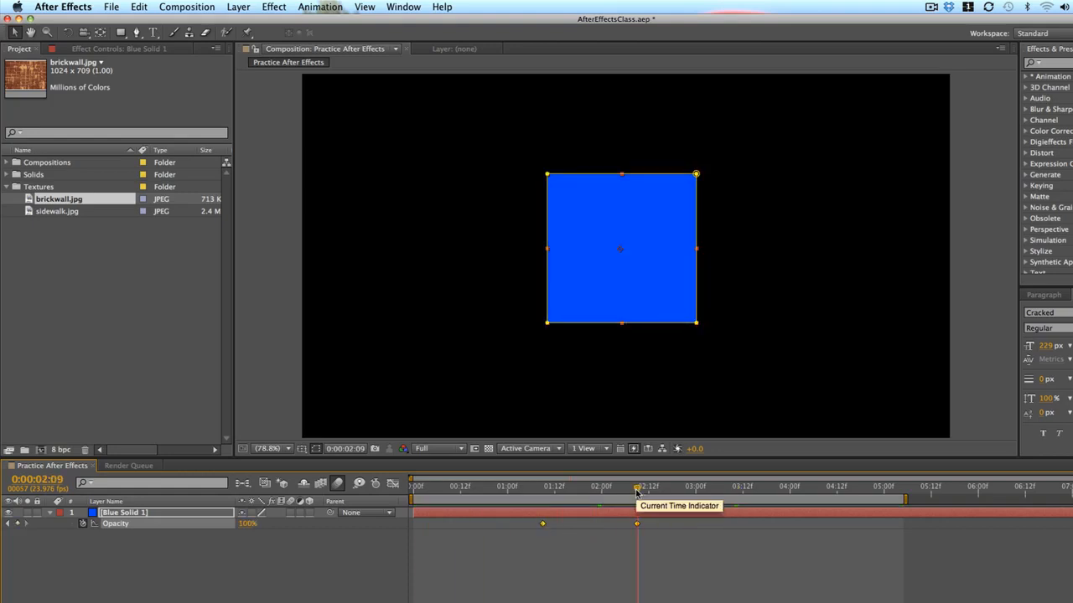
click(787, 493)
click(789, 493)
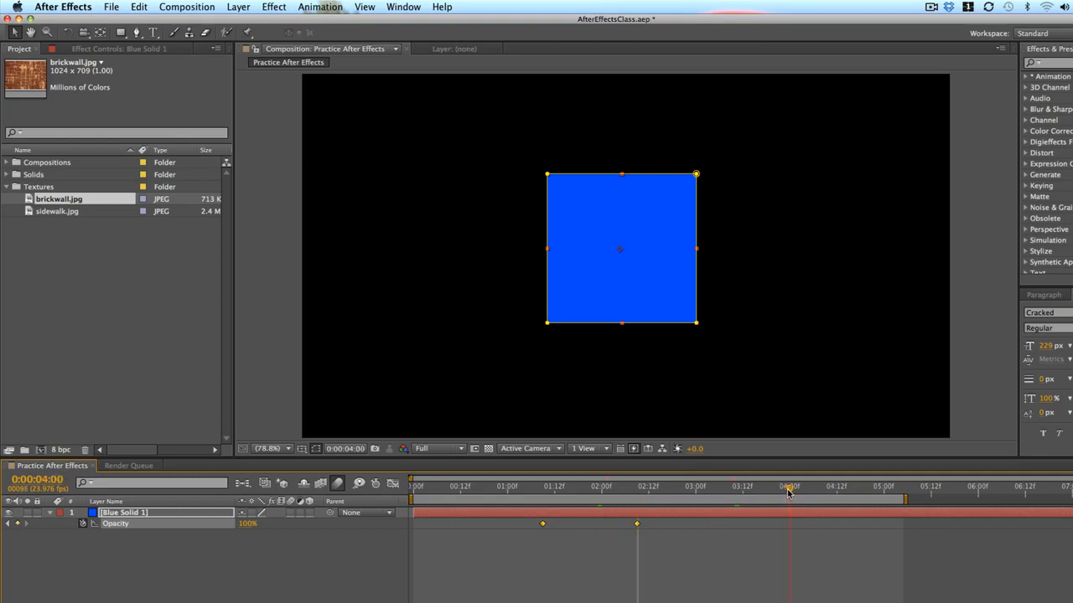
click(666, 541)
click(636, 524)
key(super+c)
key(super+v)
- Copy the 0% opacity keyframe to 0:00:04:22 to create a fade-out, and preview the animation
drag(857, 486, 876, 487)
click(542, 523)
key(super+c)
key(super+v)
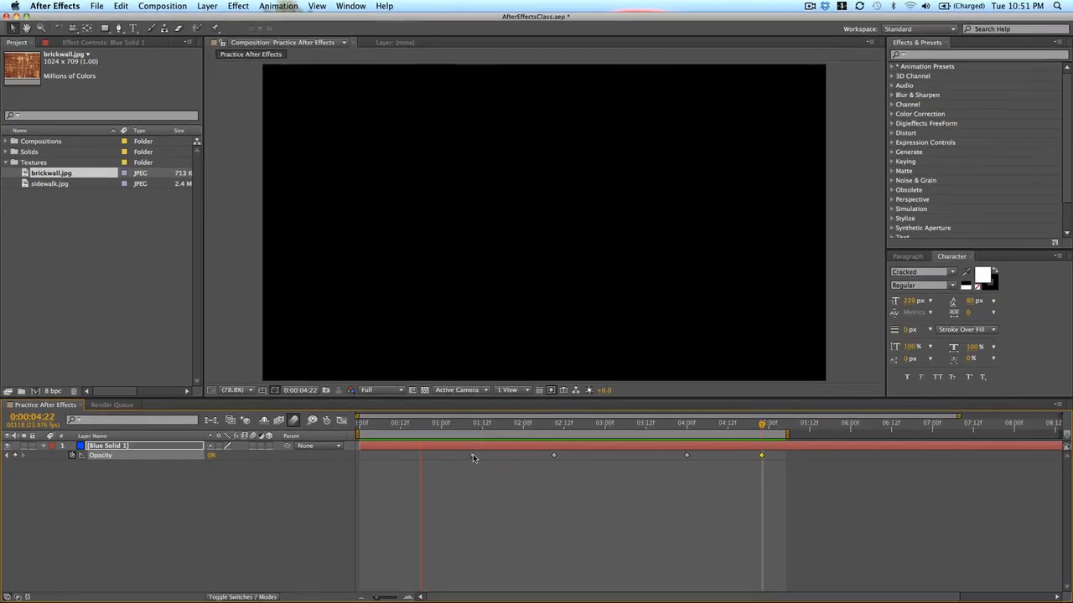
key(space)
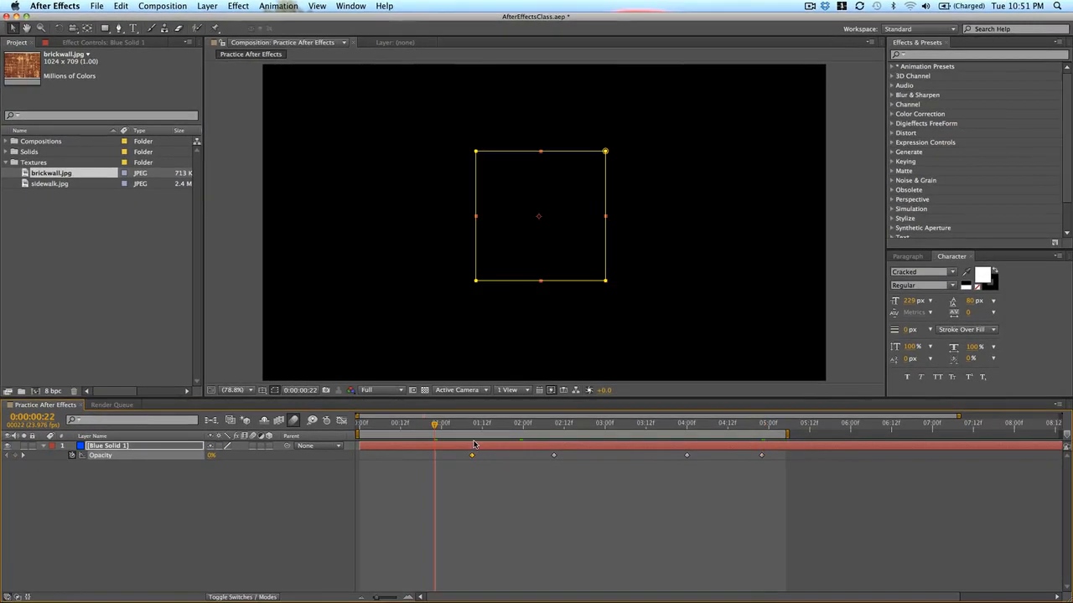
- Delete the first opacity keyframe and then the whole blue solid layer from the composition
key(Delete)
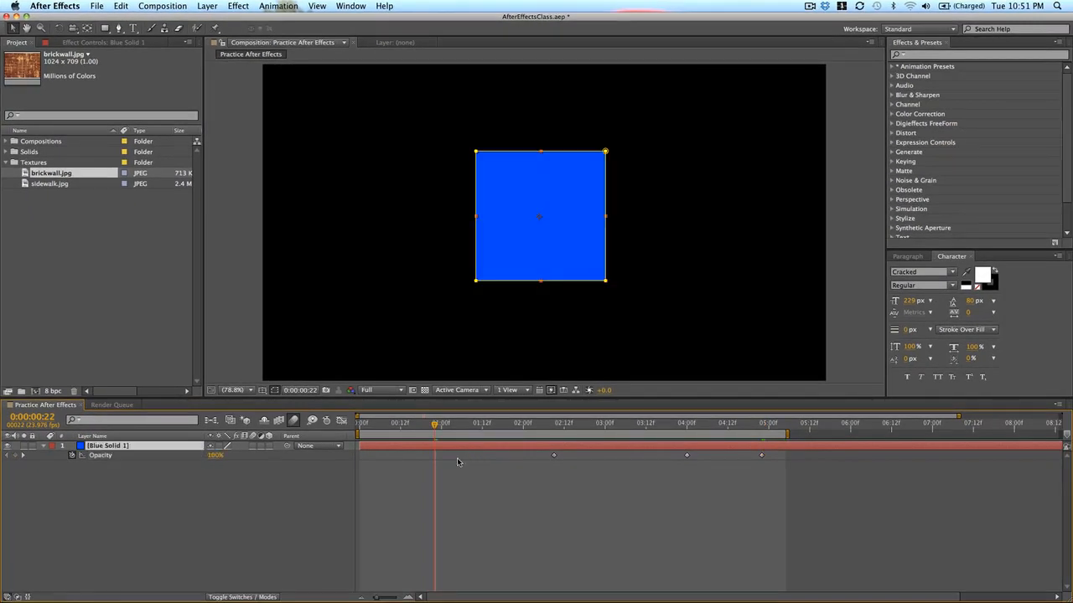
key(Delete)
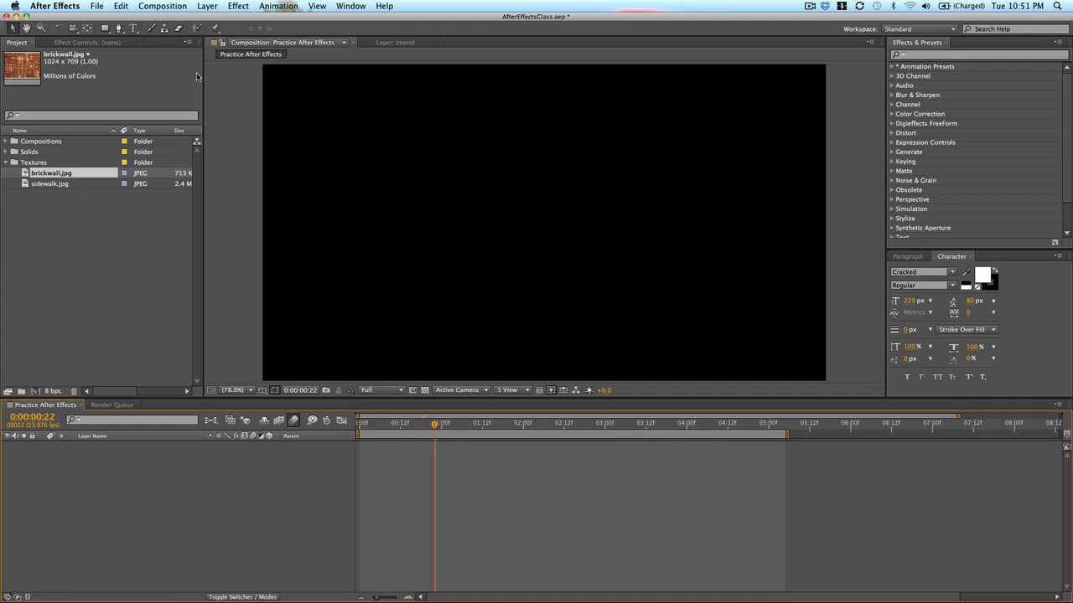
- Create a text layer reading "Video School Online" in the composition
click(132, 28)
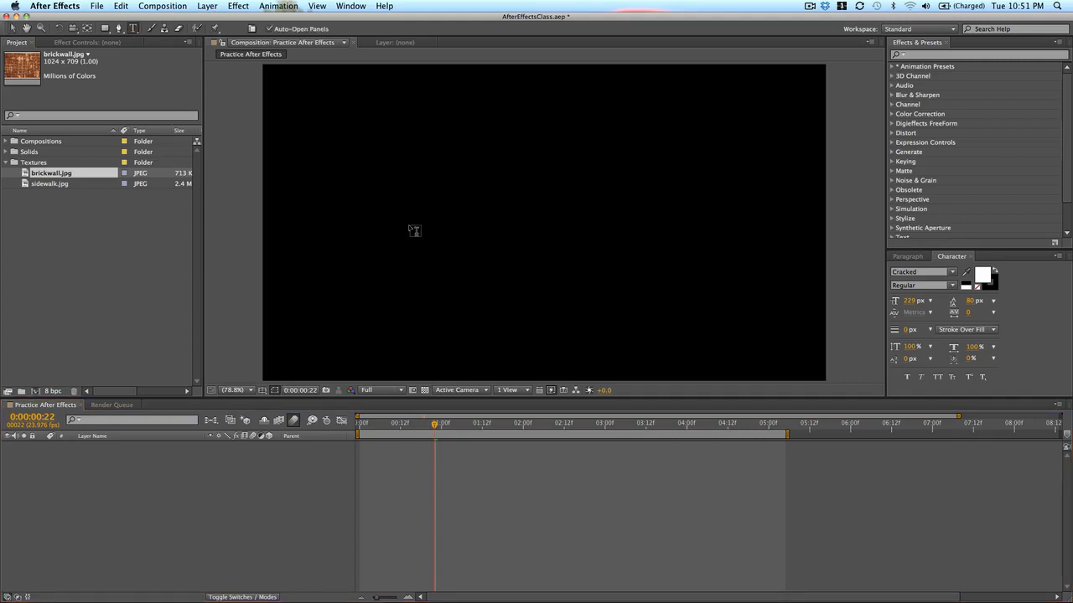
click(355, 215)
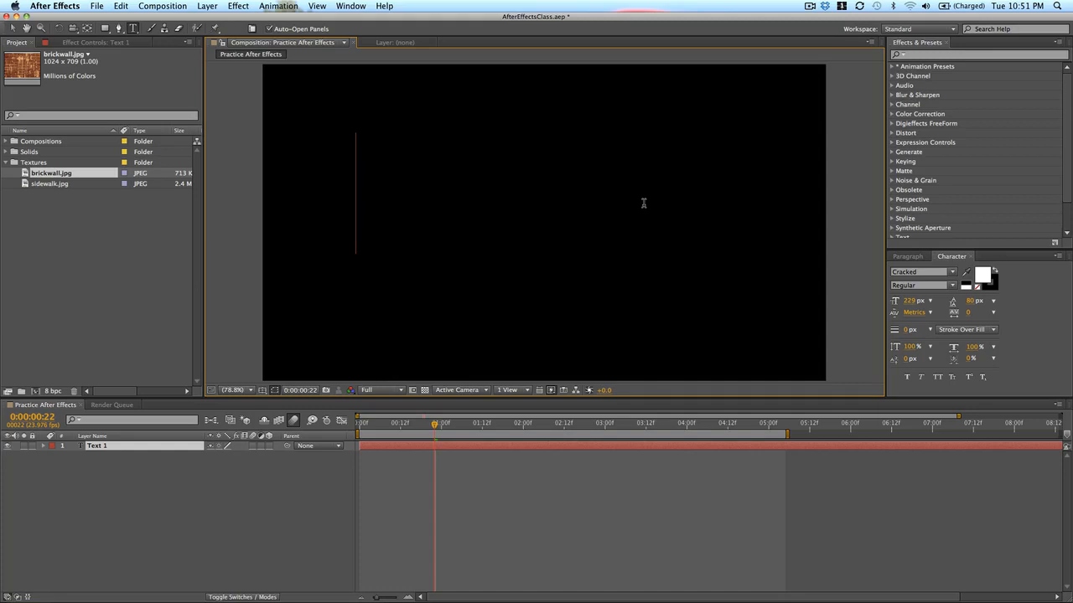
text(Video)
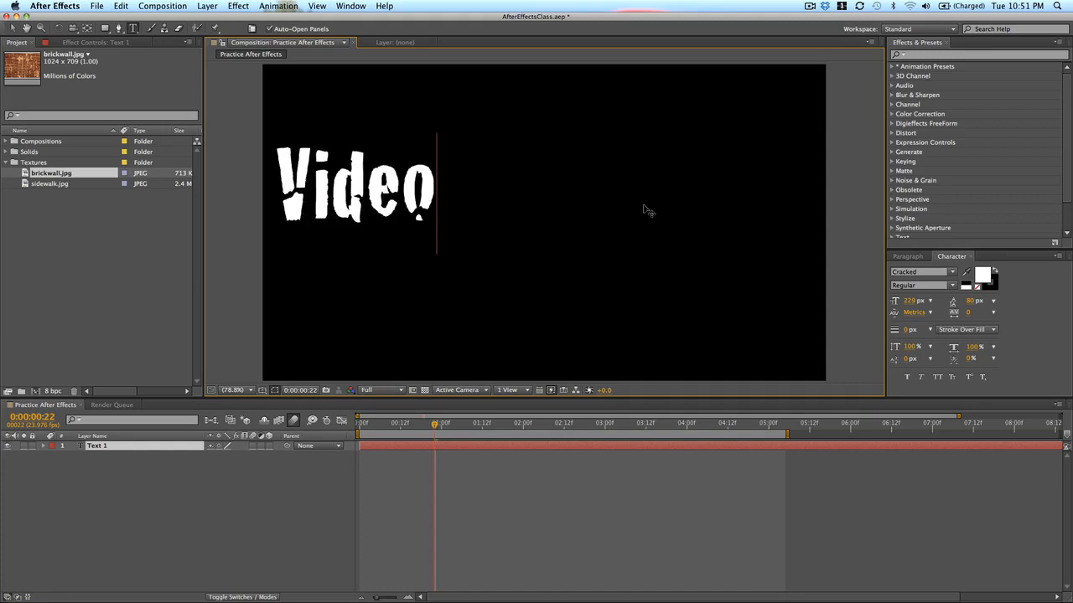
text( School Online)
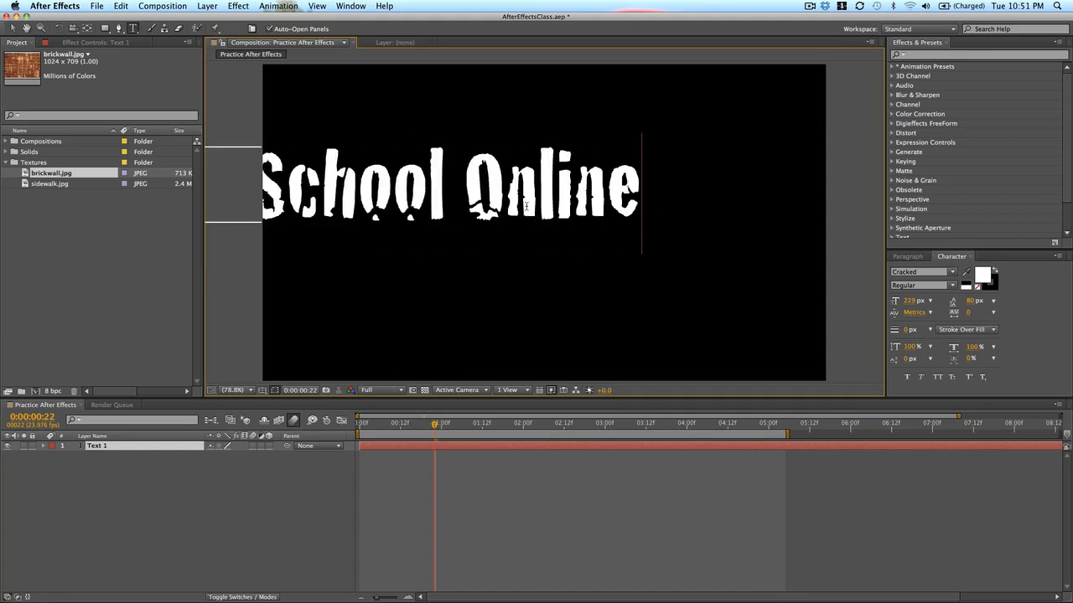
click(12, 28)
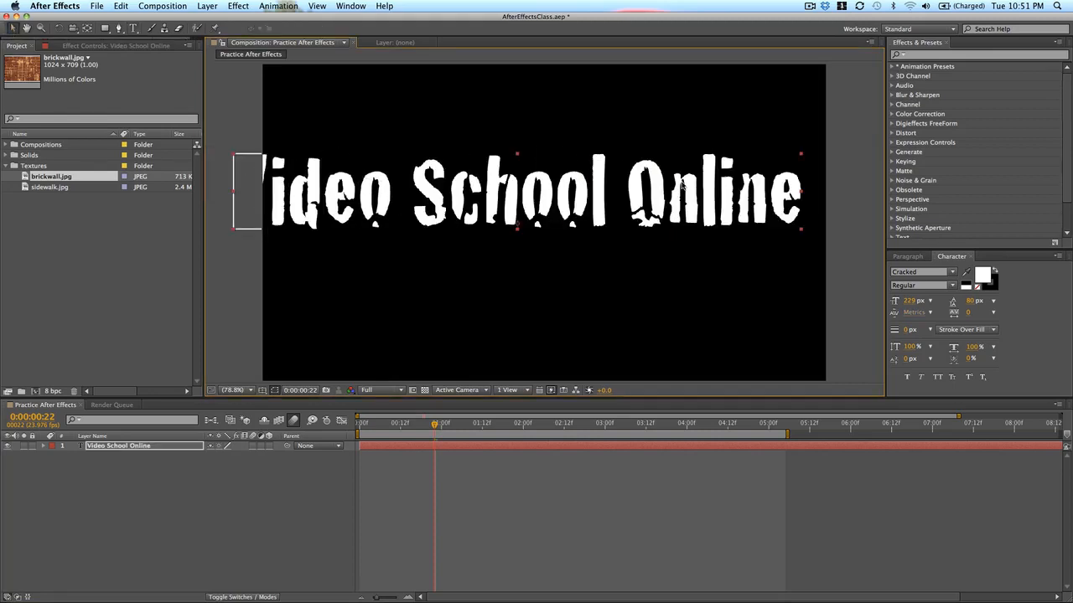
- Change the text layer's font to Motor Oil 1937 M54
click(952, 272)
scroll(932, 344, down, 15)
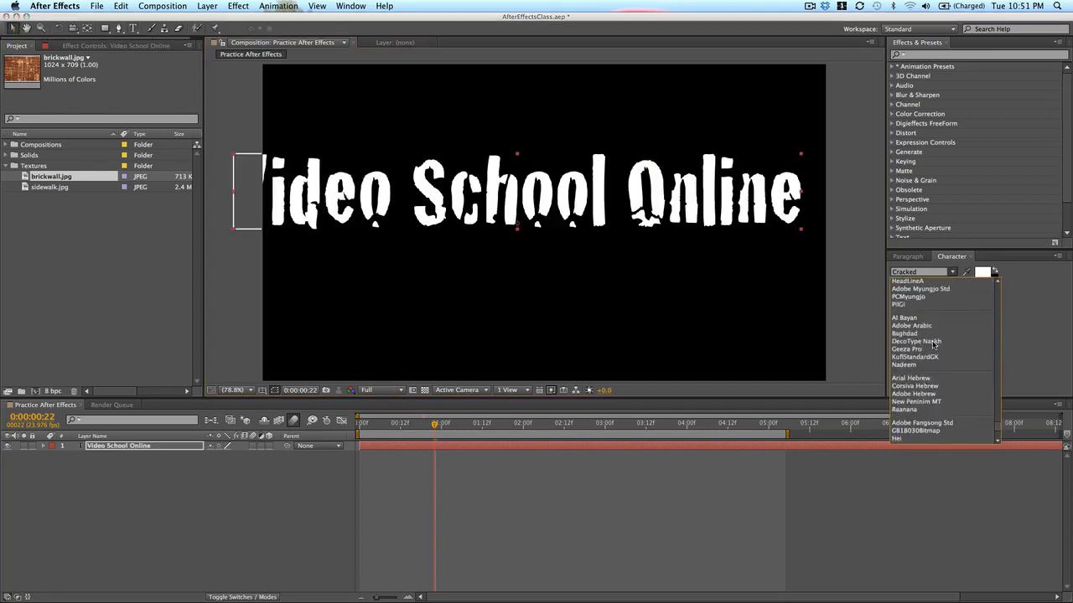
scroll(932, 345, up, 5)
scroll(933, 345, up, 10)
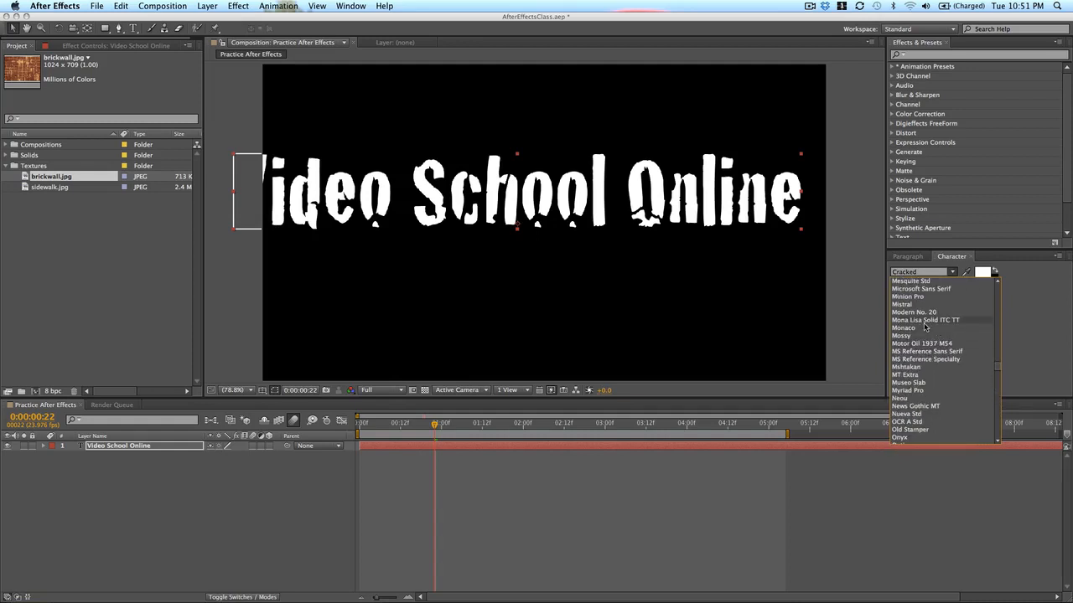
click(932, 343)
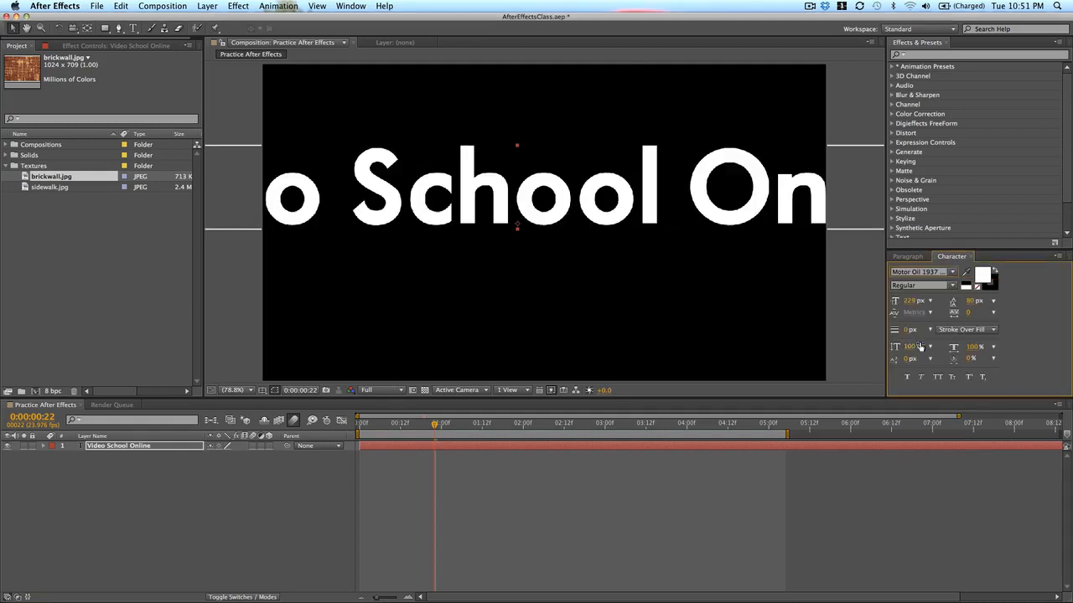
- Set the text size to 90 px and shift the title sideways to the horizontal centre of the frame
click(911, 300)
text(90)
key(Return)
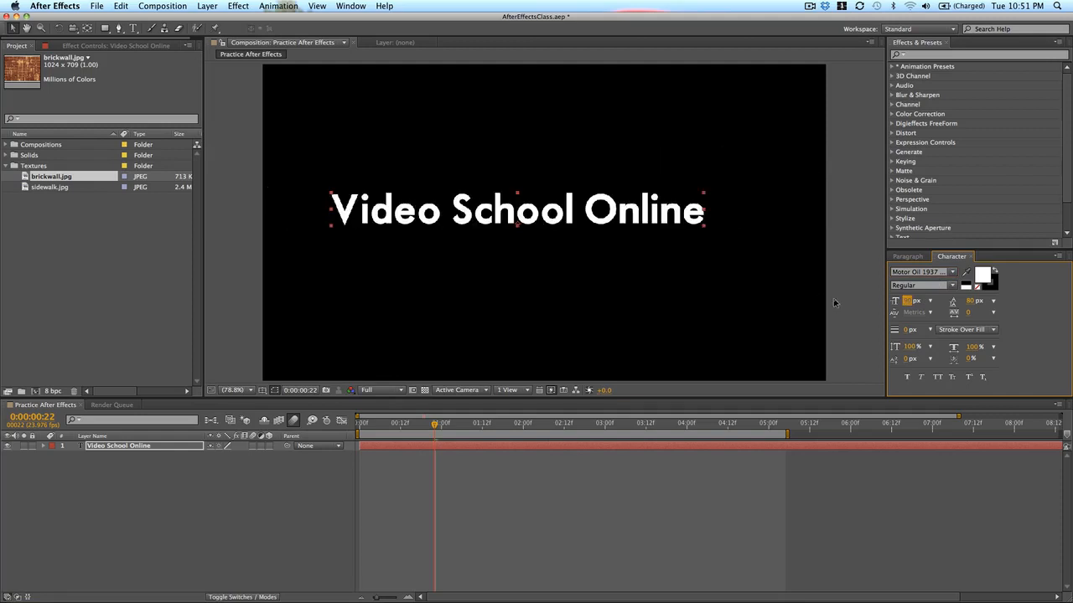
drag(616, 225, 638, 226)
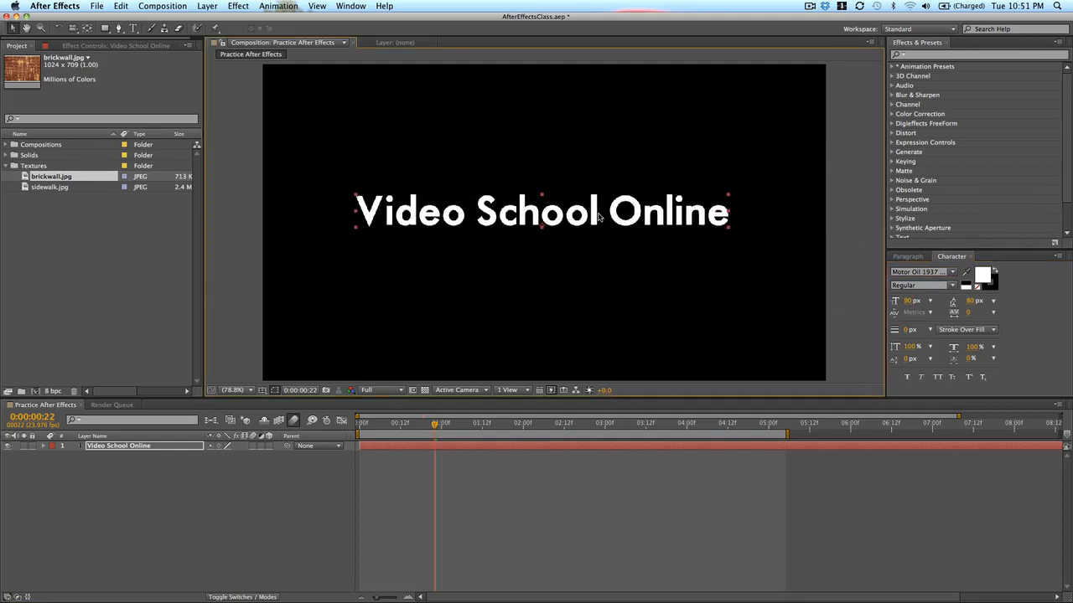
- Duplicate the Video School Online text layer and place the copy directly beneath the original title
click(425, 450)
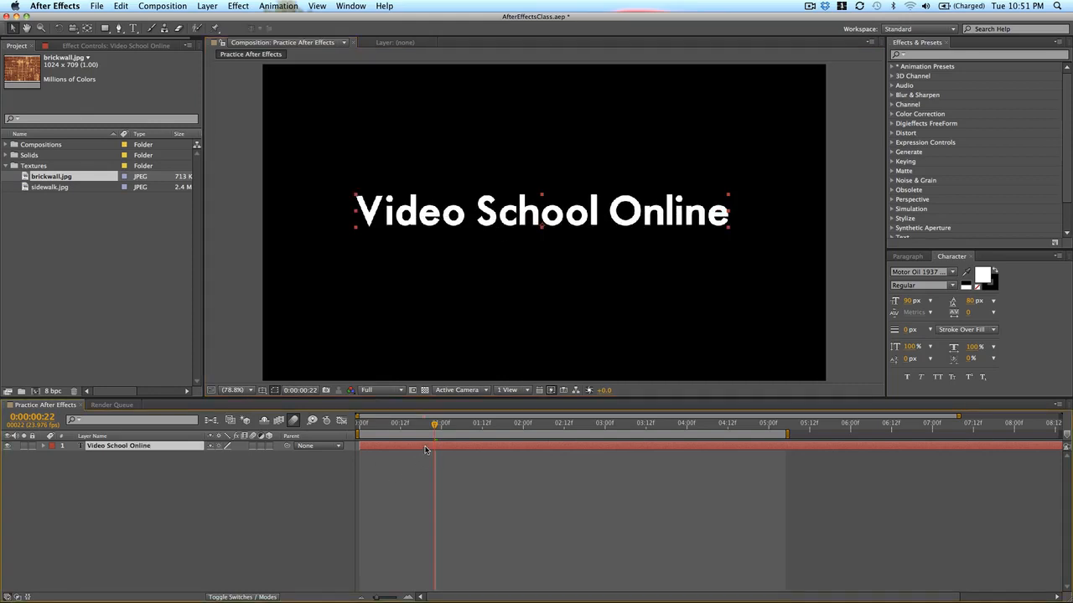
key(ctrl+d)
key(Delete)
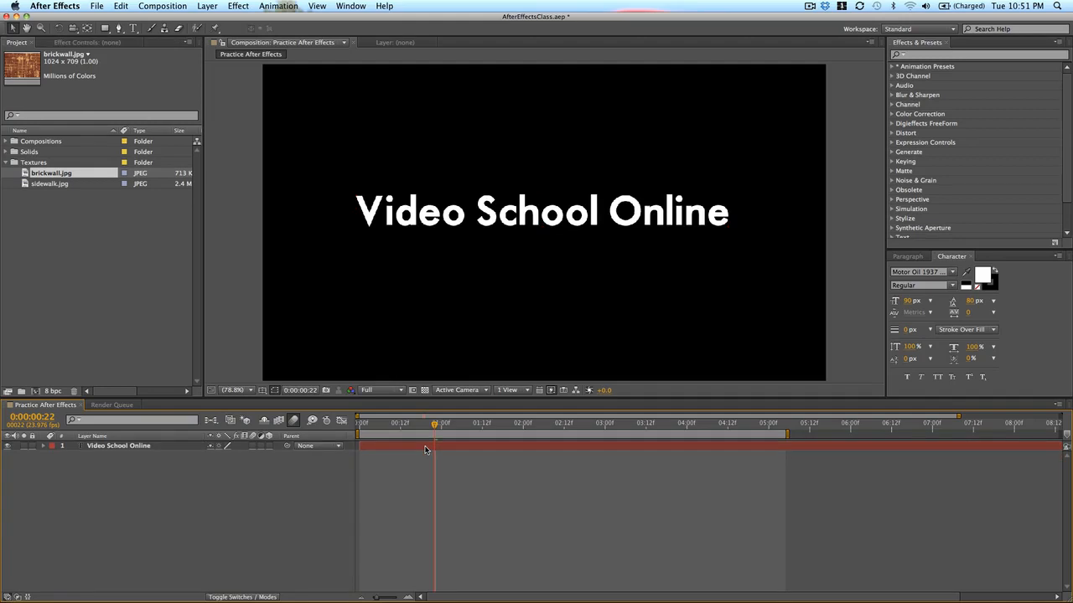
click(425, 450)
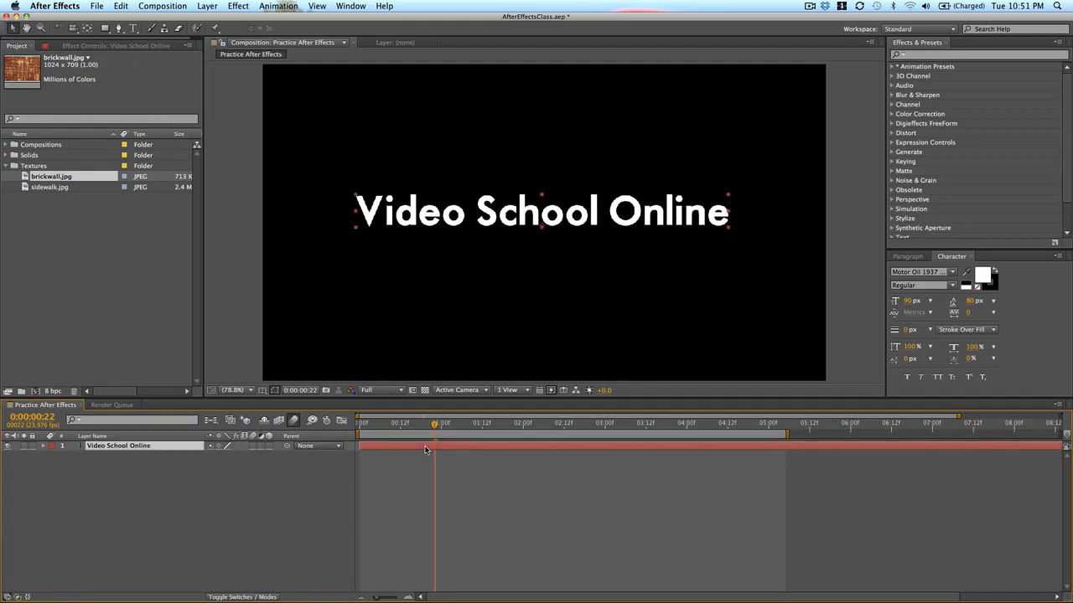
key(ctrl+d)
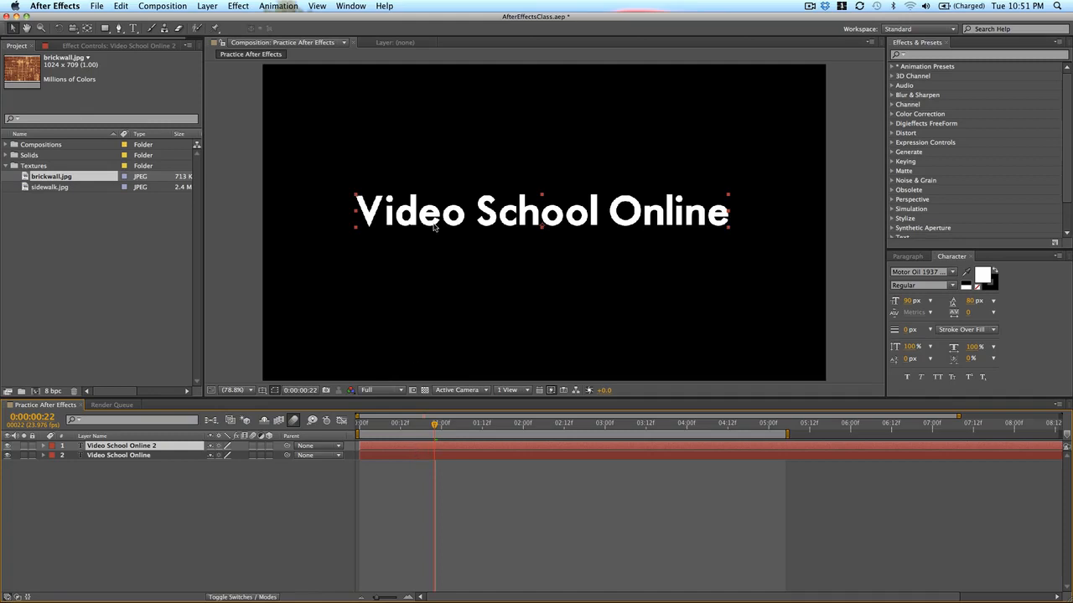
drag(444, 214, 458, 244)
- Replace the lower text copy's wording with "Make Better Videos" and finish editing by selecting the Video School Online layer
double_click(458, 246)
click(459, 247)
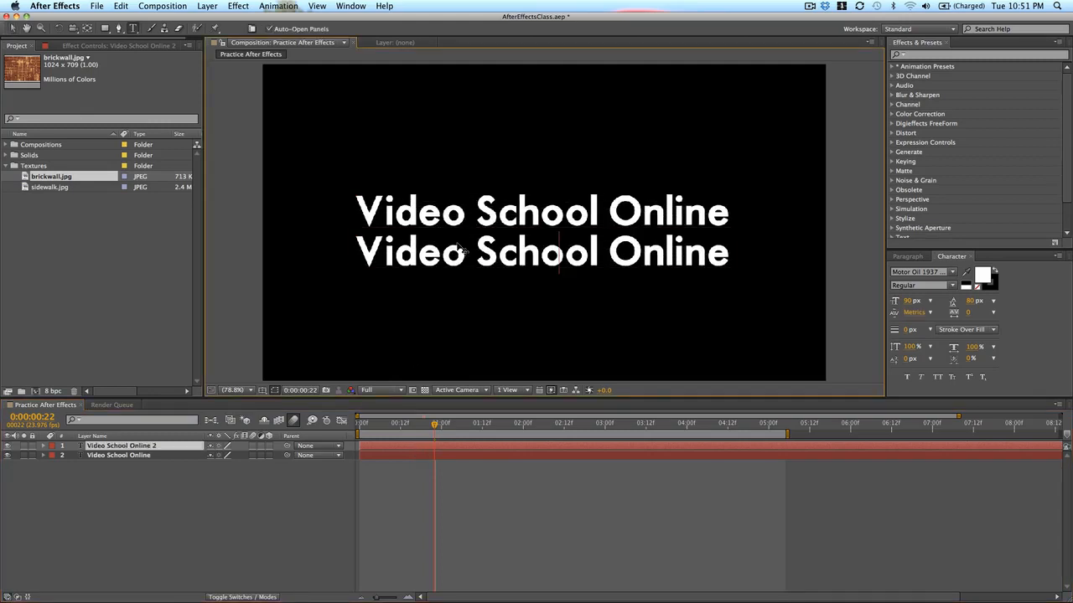
key(super+a)
text(make)
key(BackSpace)
key(BackSpace)
key(BackSpace)
key(BackSpace)
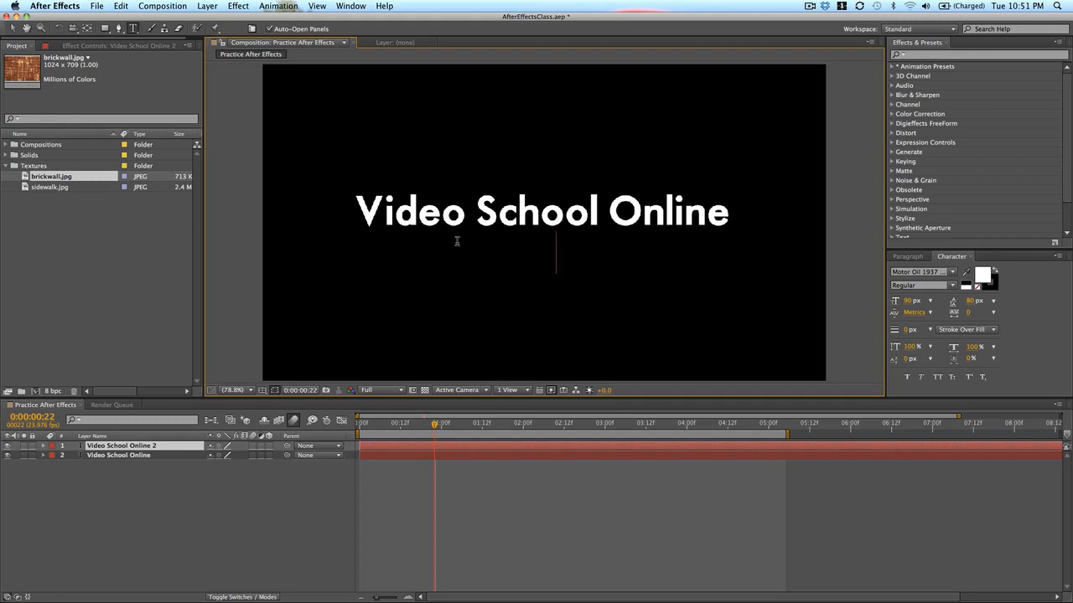
text(Make Better )
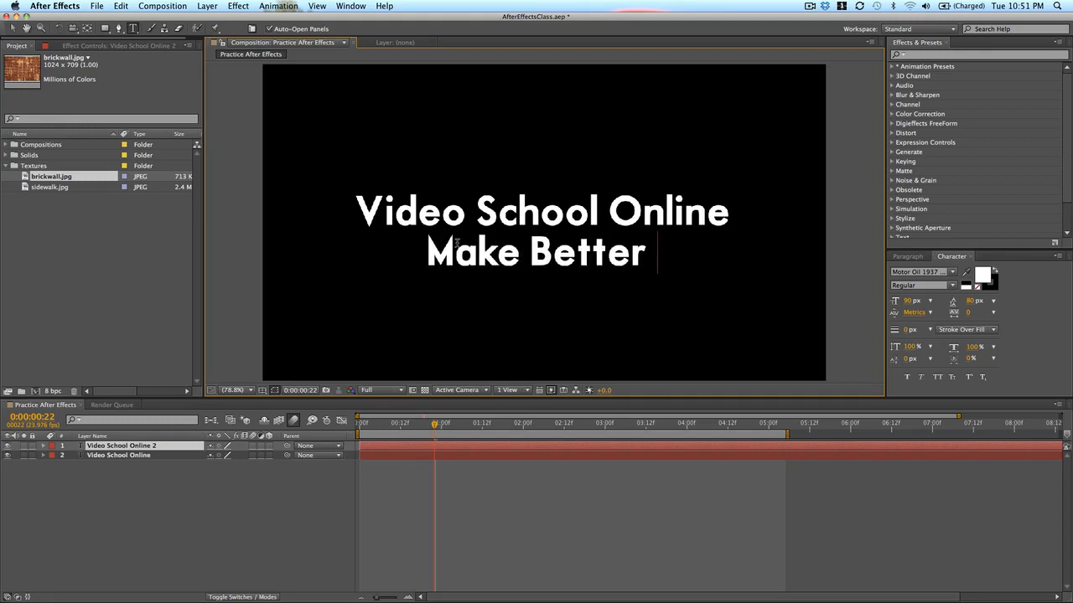
text(Videos)
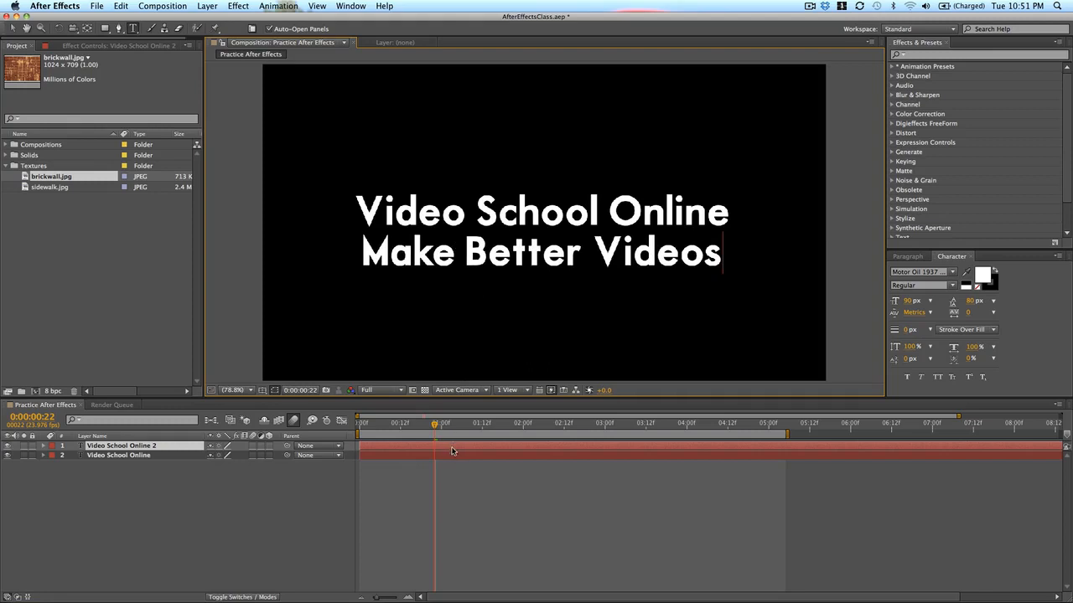
click(451, 454)
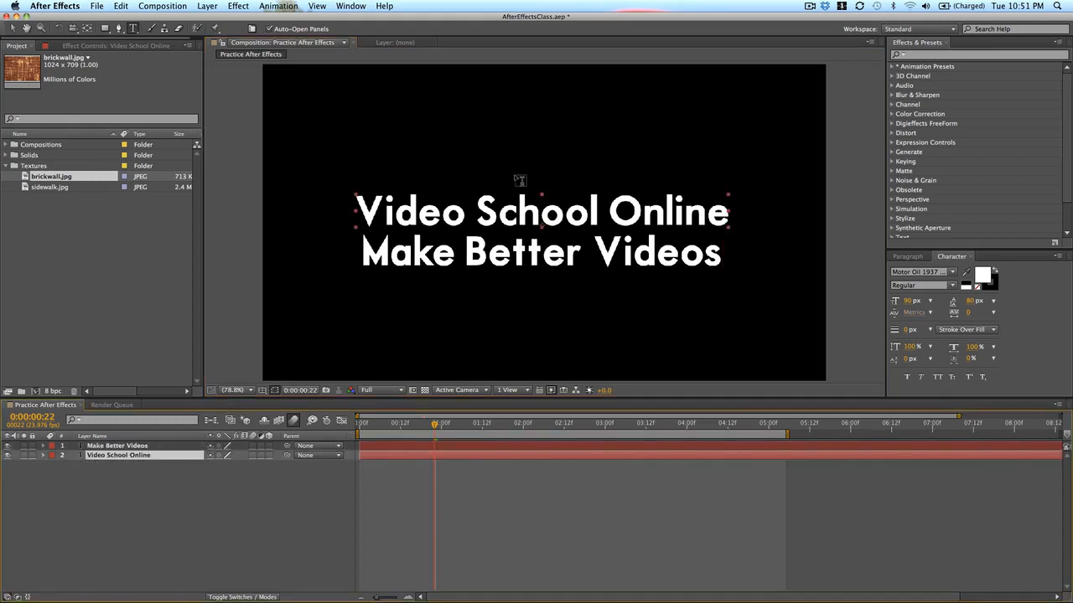
key(v)
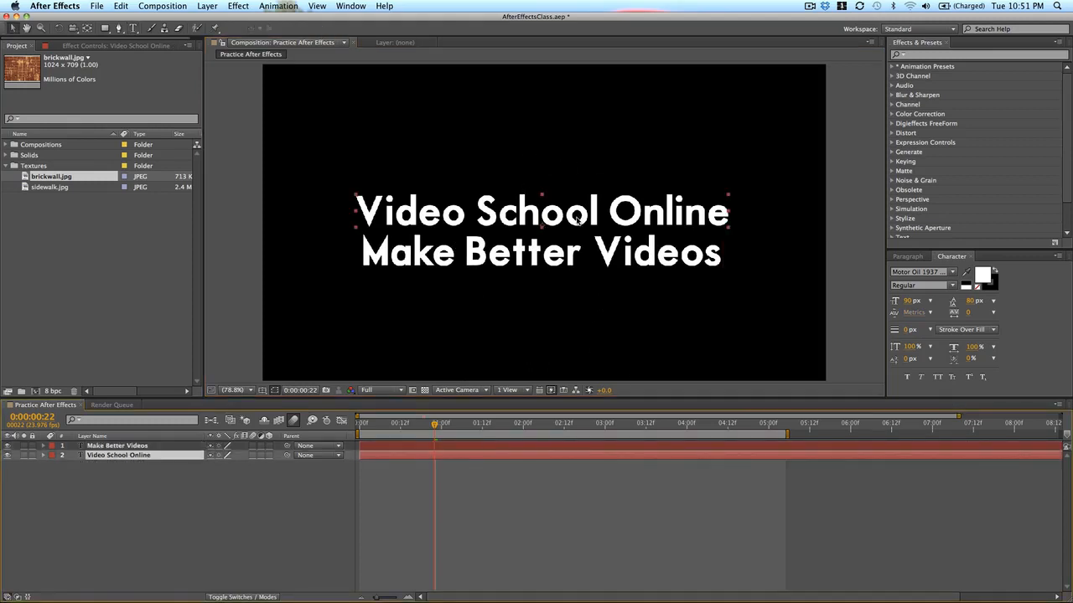
- Apply All Caps to the Video School Online title text
click(936, 377)
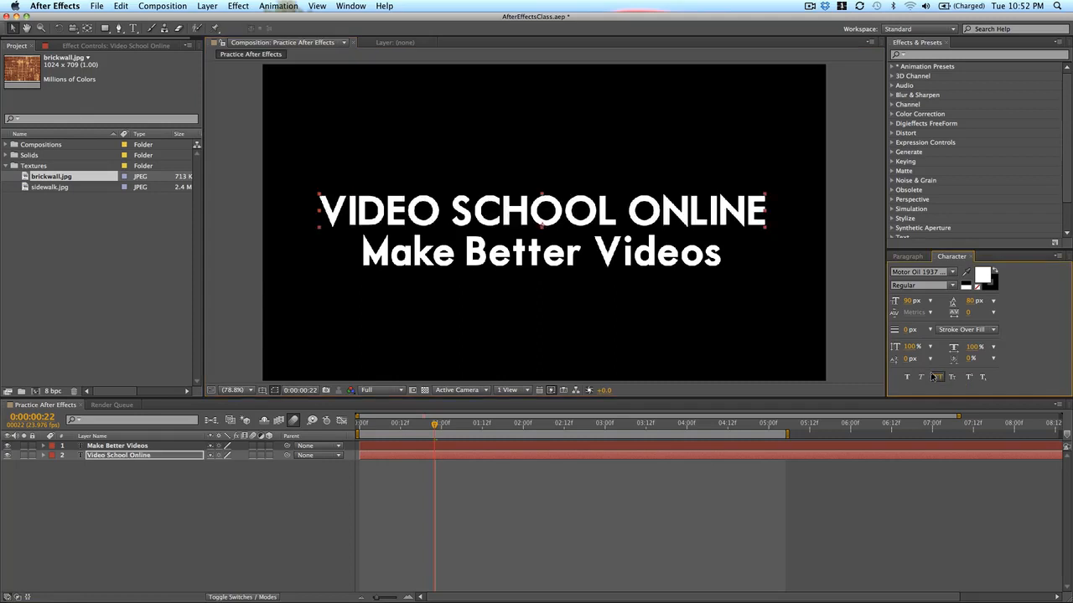
click(621, 223)
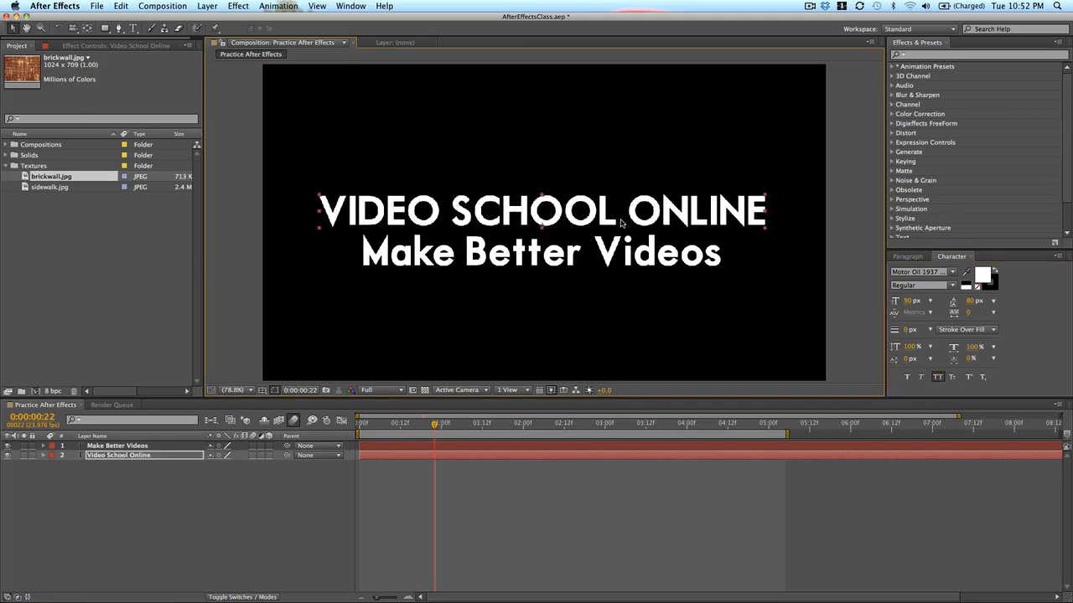
- Set the Make Better Videos text size to 61 px and move it directly beneath the title with their right edges aligned
click(617, 254)
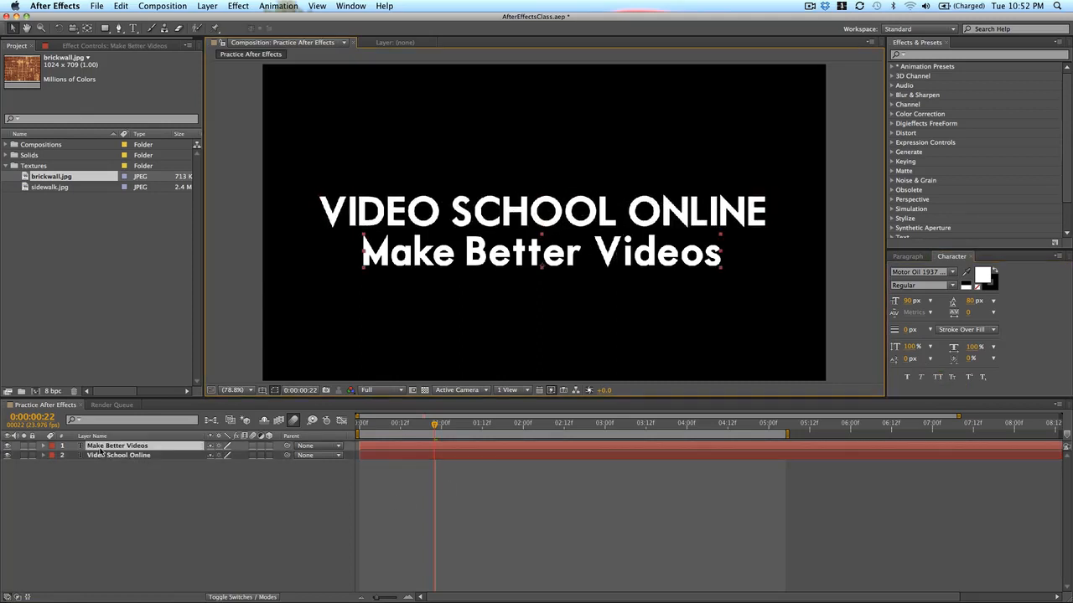
click(907, 300)
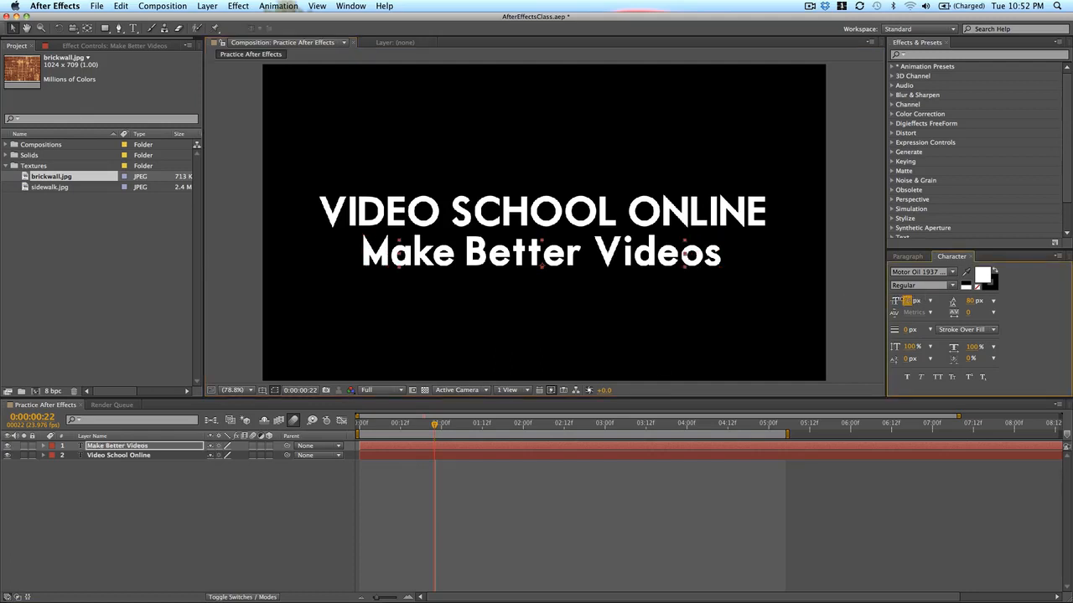
text(61)
key(Return)
click(623, 253)
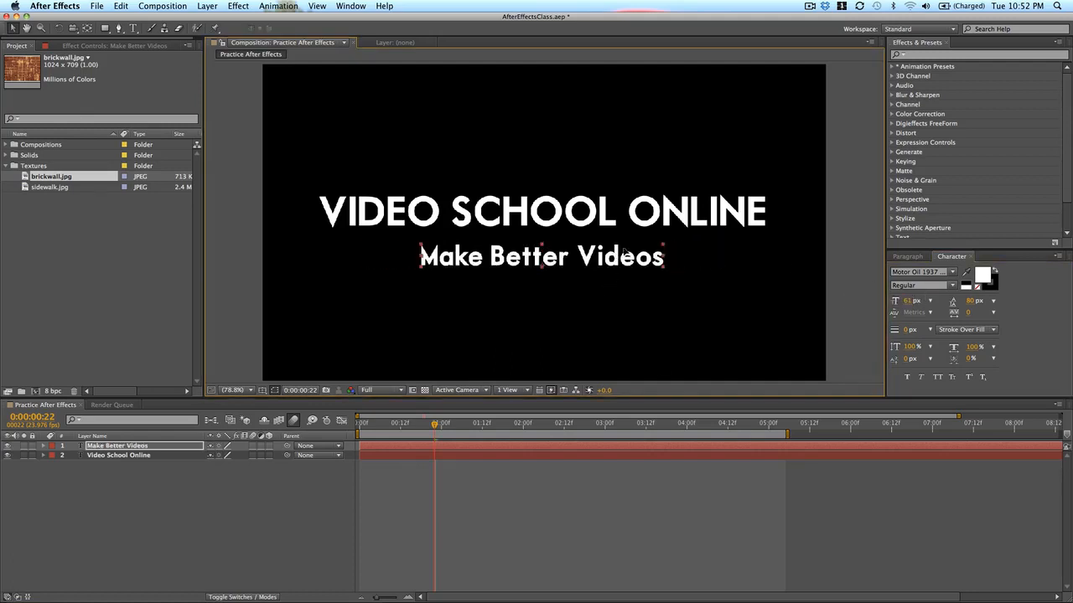
drag(623, 253, 716, 246)
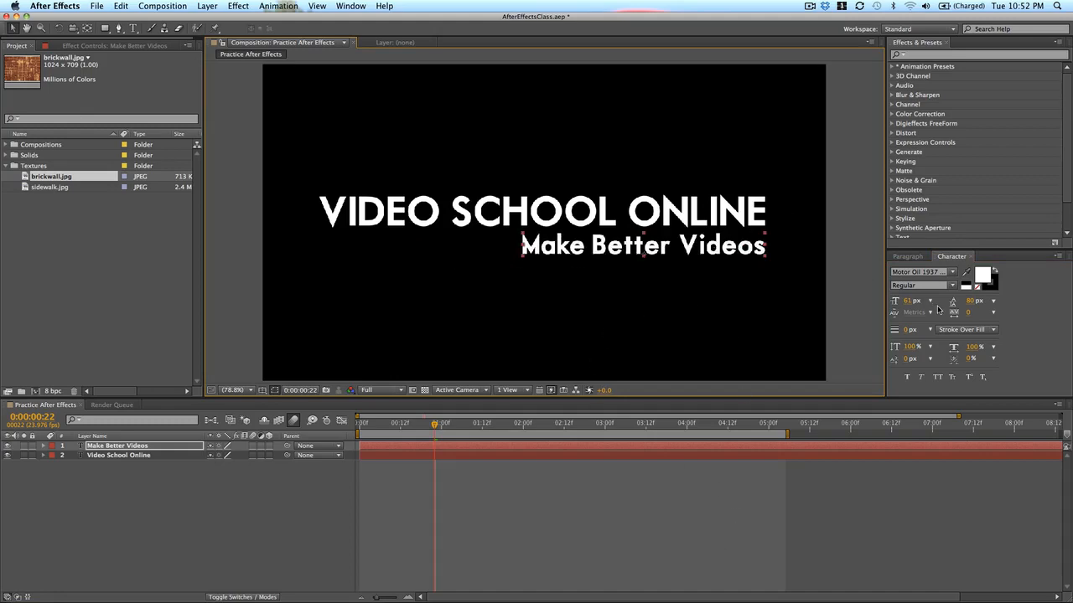
click(905, 256)
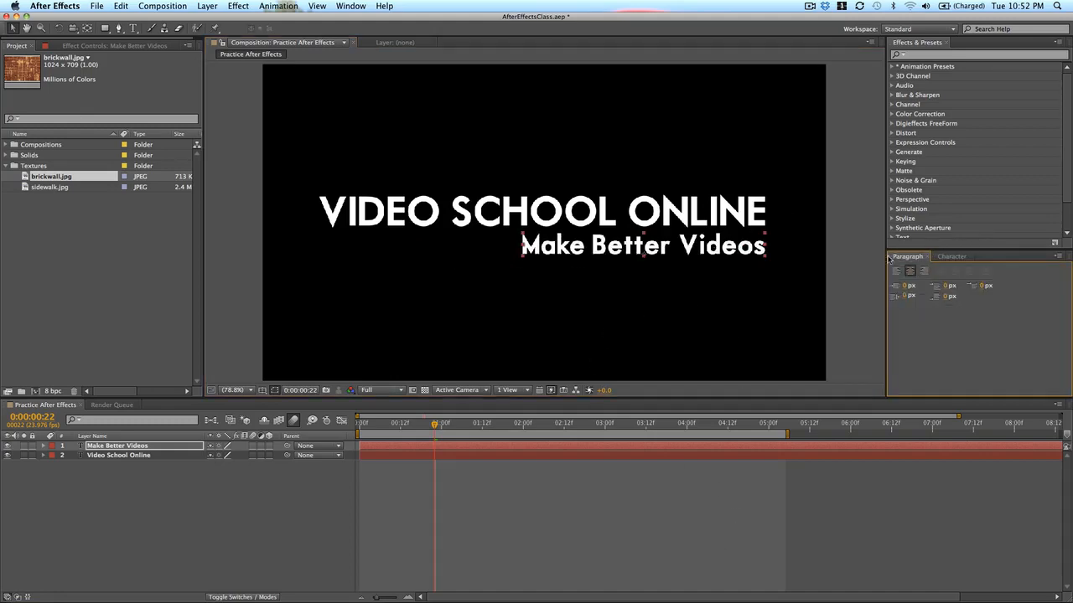
click(949, 257)
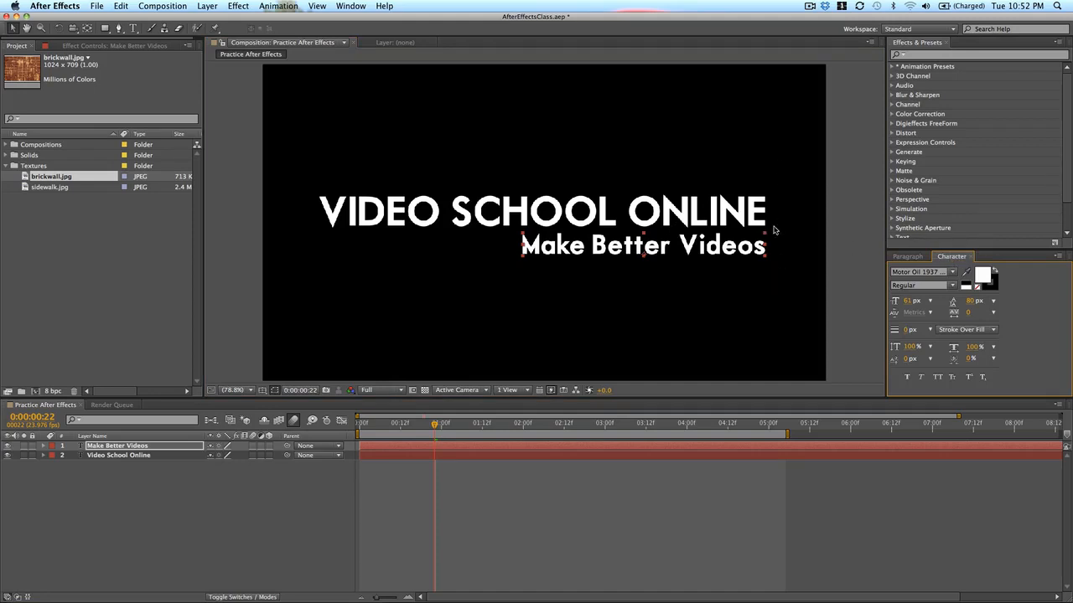
click(656, 507)
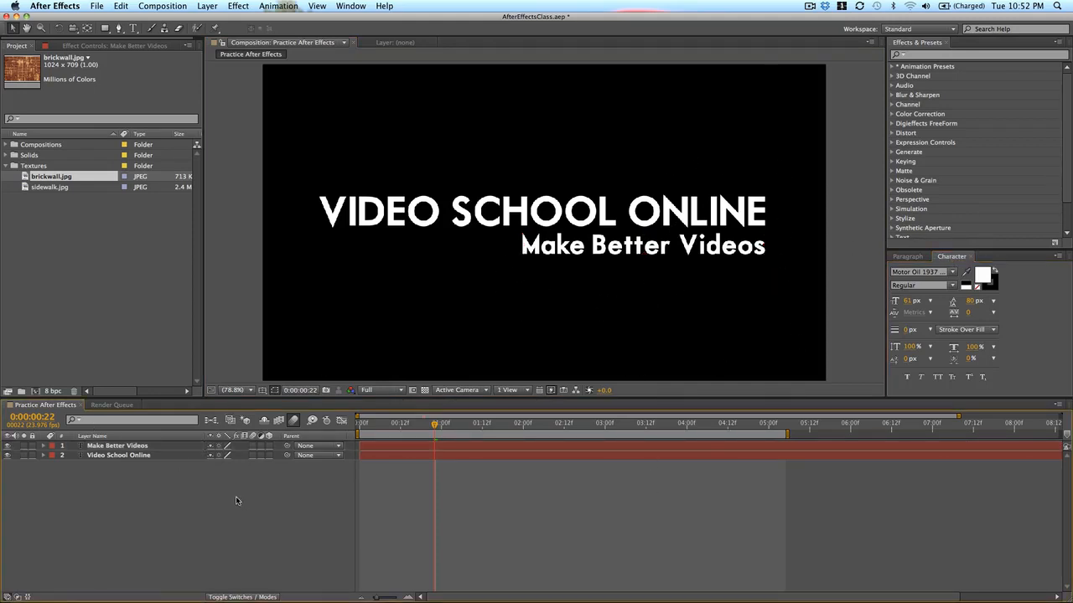
- Add an Opacity keyframe at 100% to both text layers at 0:00:01:00
drag(434, 425, 442, 425)
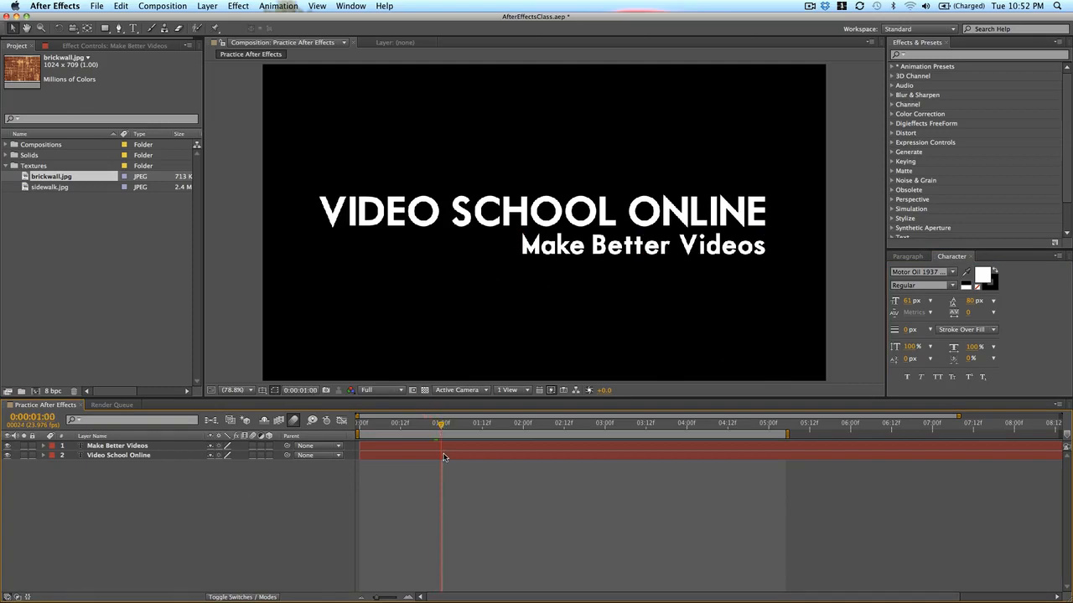
key(super+a)
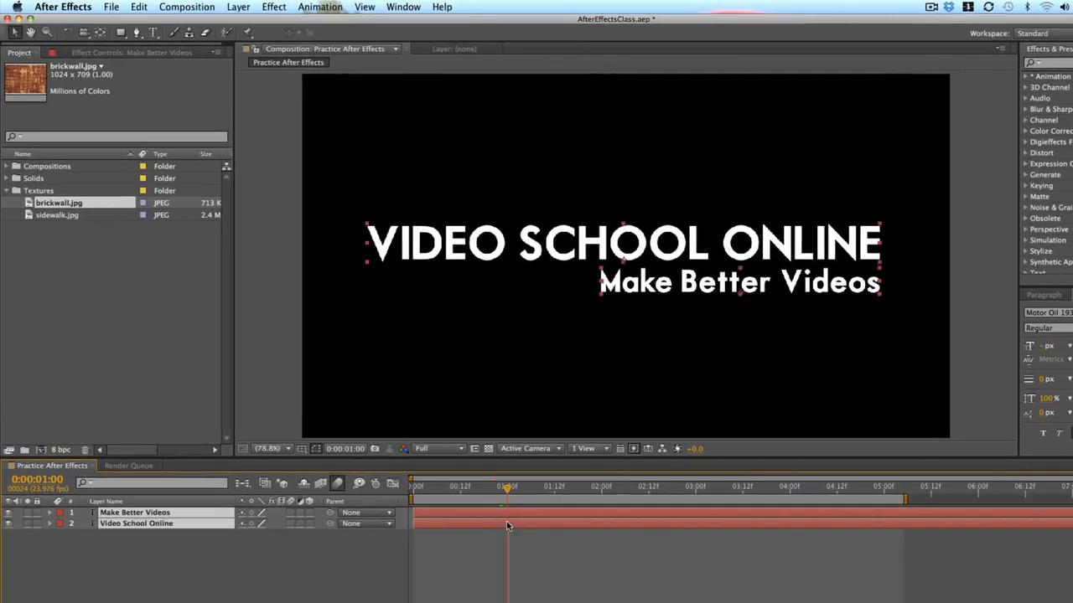
key(t)
key(alt+shift+t)
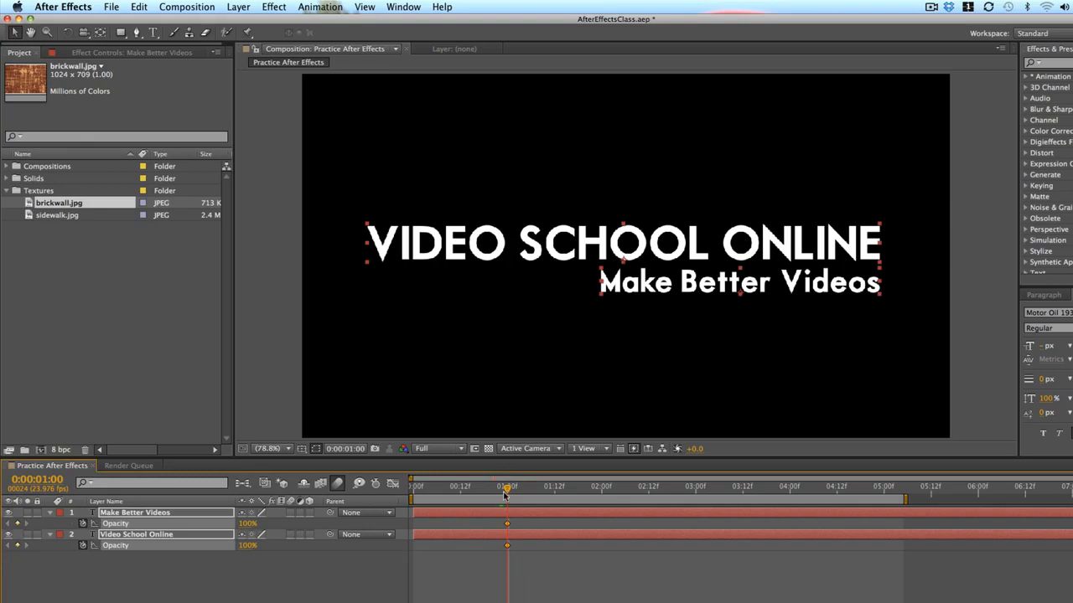
- Set the Opacity of both text layers to 0% at the start of the composition, 0:00:00:00
key(Home)
key(super+shift+a)
click(466, 513)
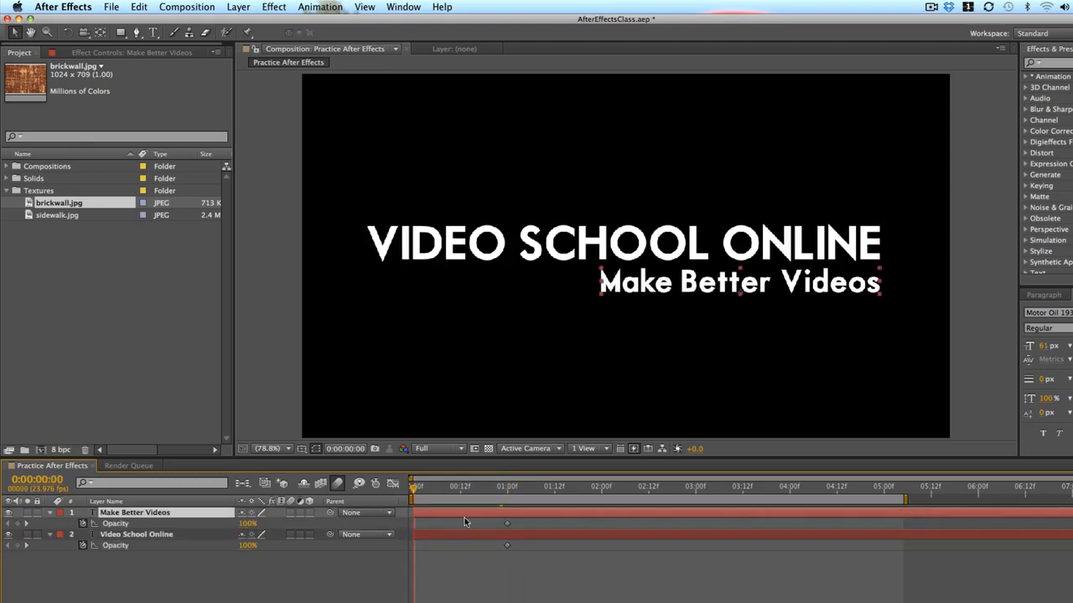
shift+click(462, 534)
click(248, 523)
text(0)
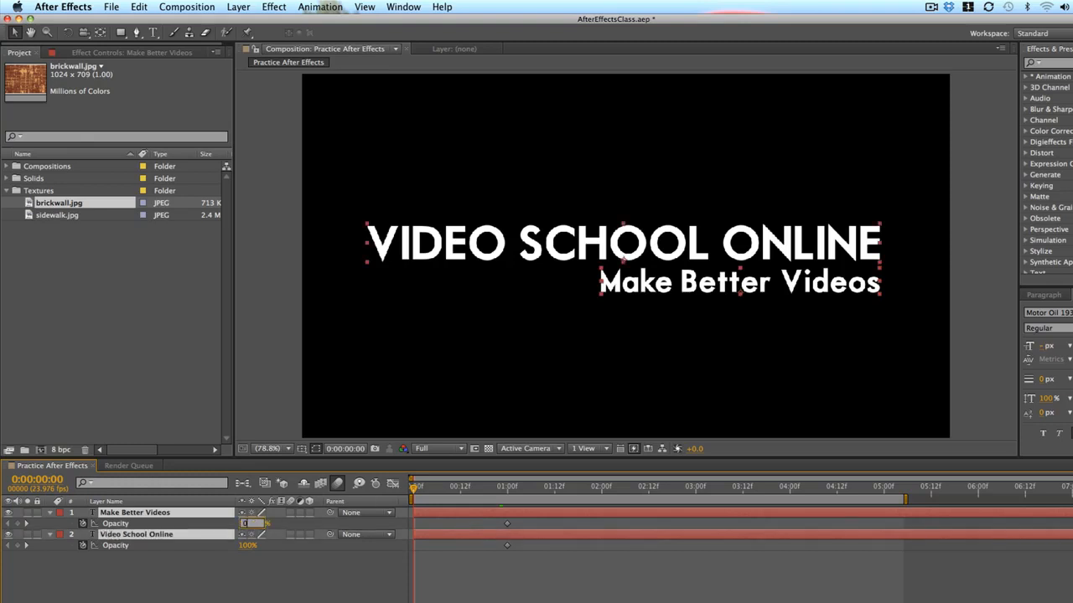
key(Return)
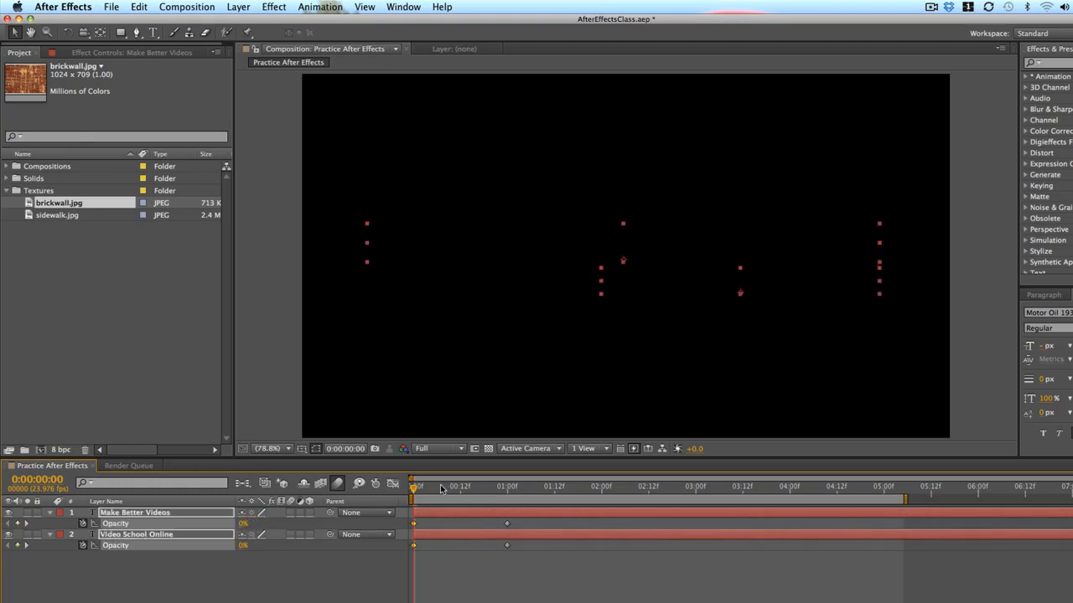
- Shift the Make Better Videos layer's two Opacity keyframes so its fade-in runs from 0:00:01:00 to 0:00:02:00
drag(441, 489, 510, 524)
click(507, 488)
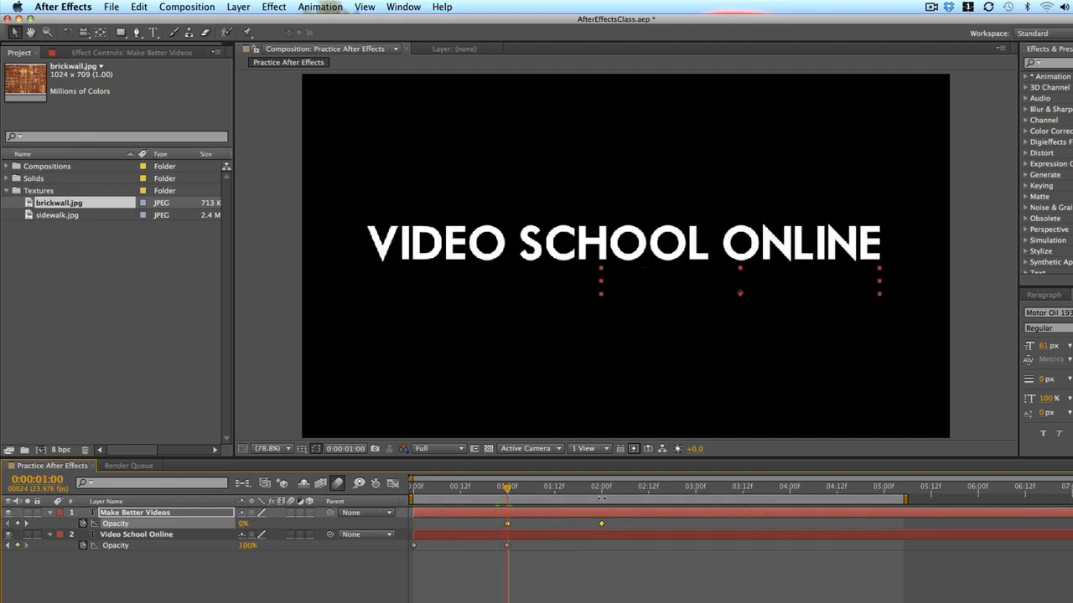
- Add an Opacity keyframe holding 100% to both text layers at 0:00:04:00
drag(619, 488, 788, 494)
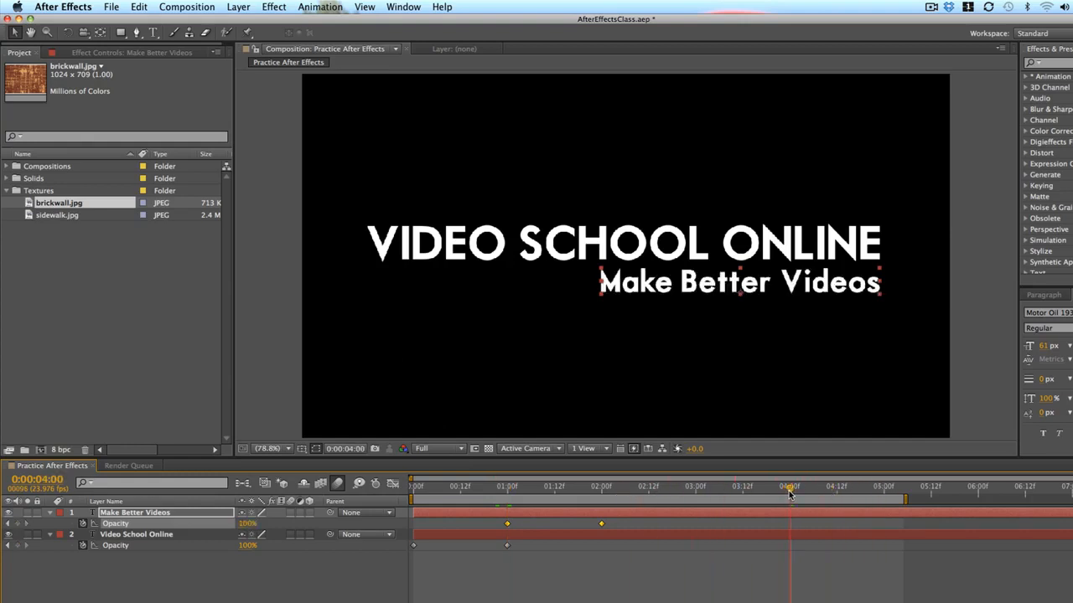
shift+click(763, 534)
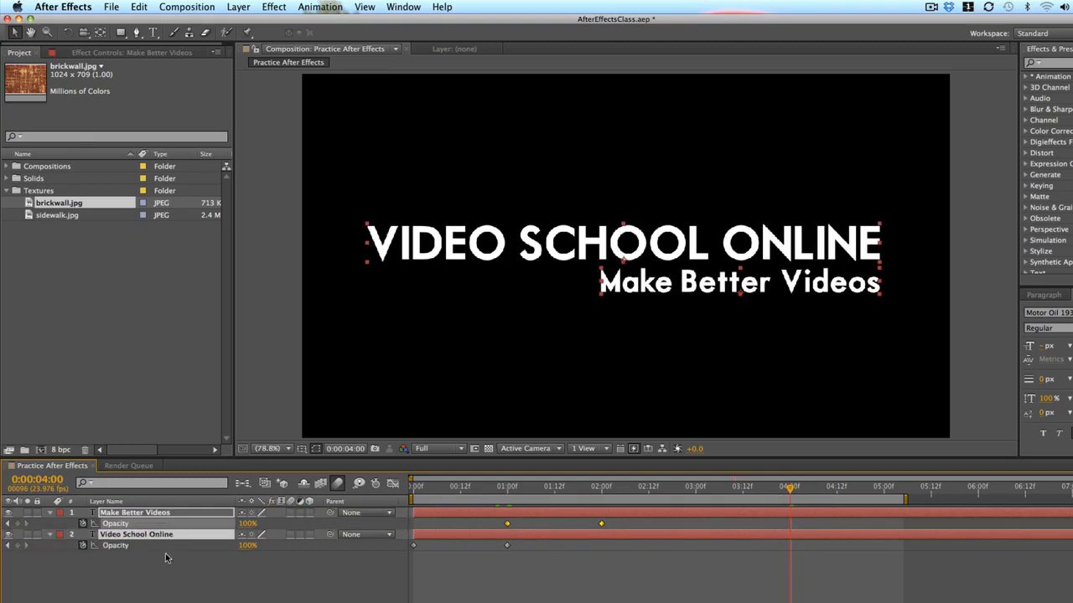
click(21, 523)
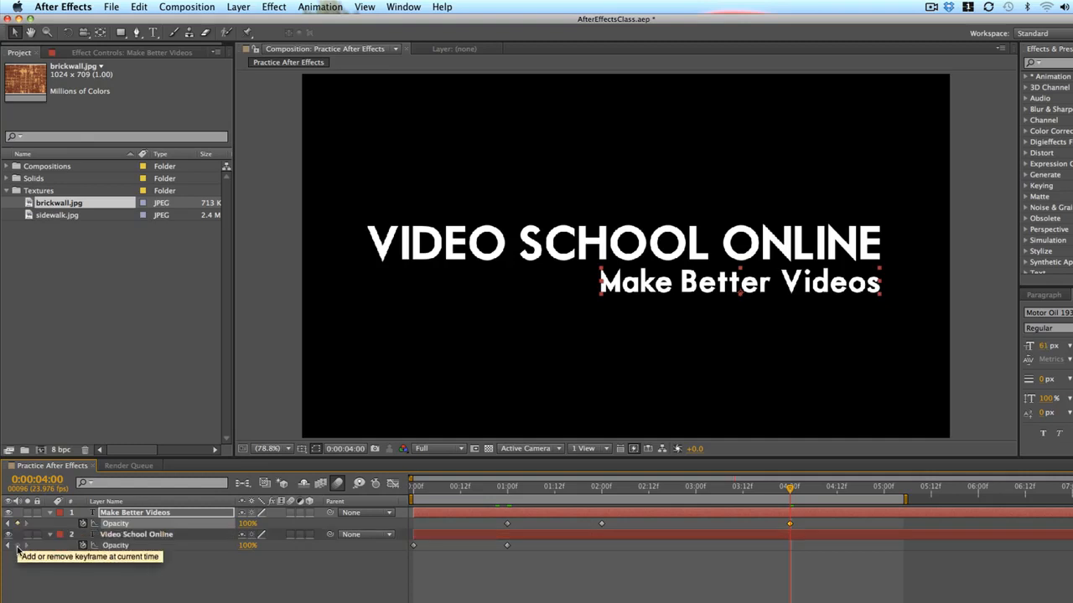
click(21, 545)
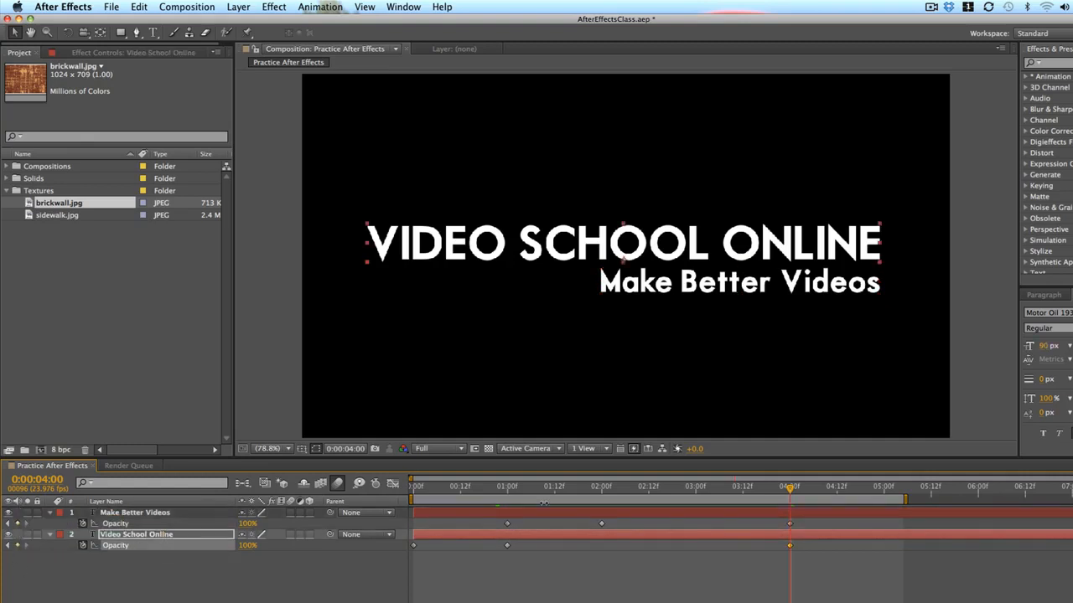
- Set the Opacity of both text layers to 0% at 0:00:05:00 and preview the fades
click(885, 489)
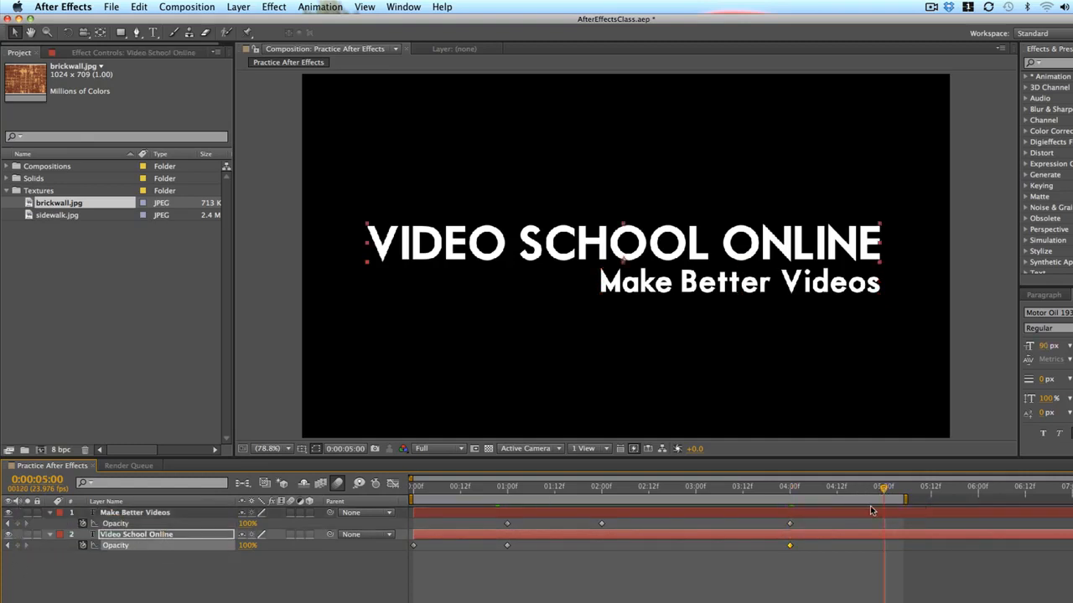
shift+click(865, 511)
click(245, 523)
text(0)
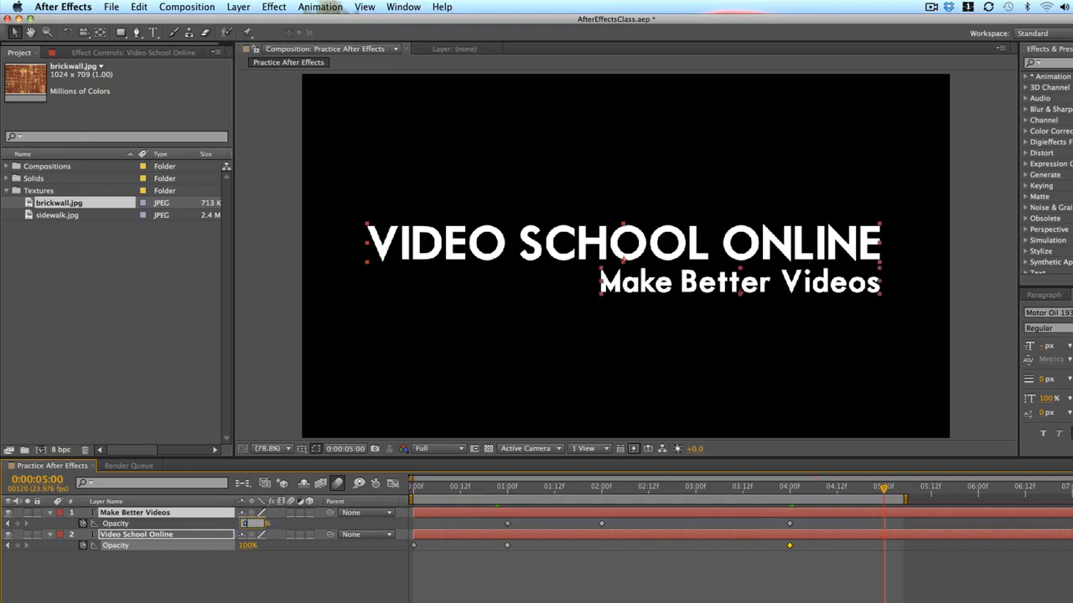
key(Return)
click(452, 602)
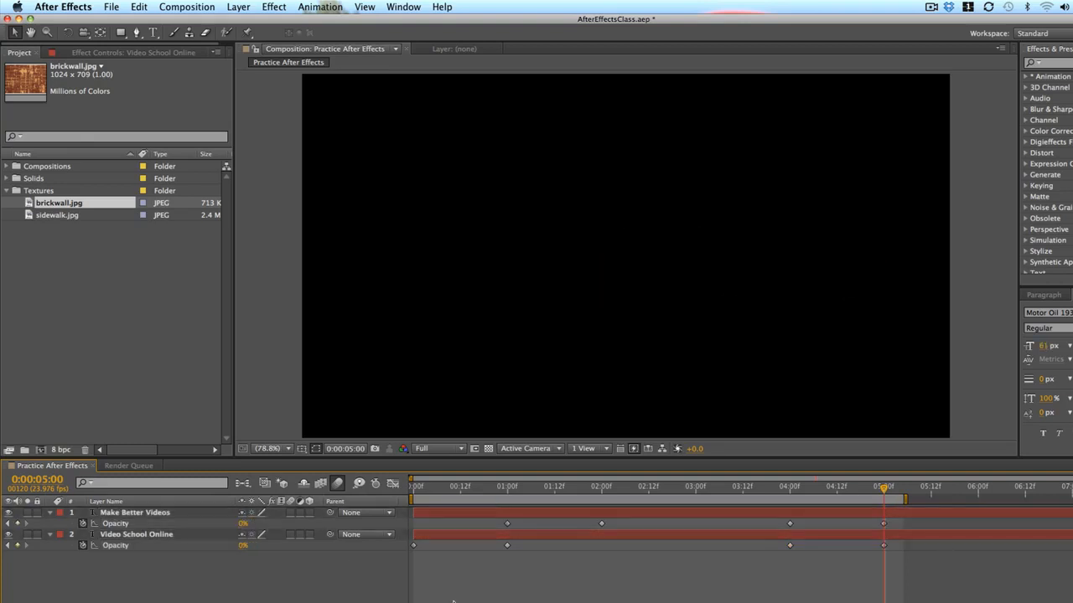
key(space)
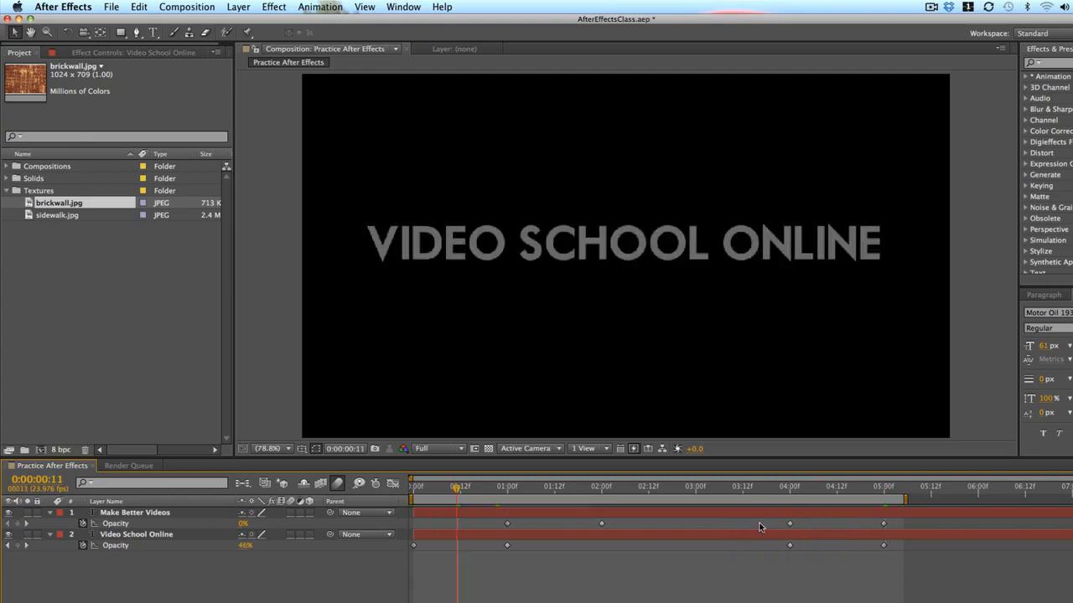
- Slide both text layers to start at about 0:00:00:16, extend the work area end to about 0:00:06:13, and preview
click(662, 513)
drag(660, 533, 720, 535)
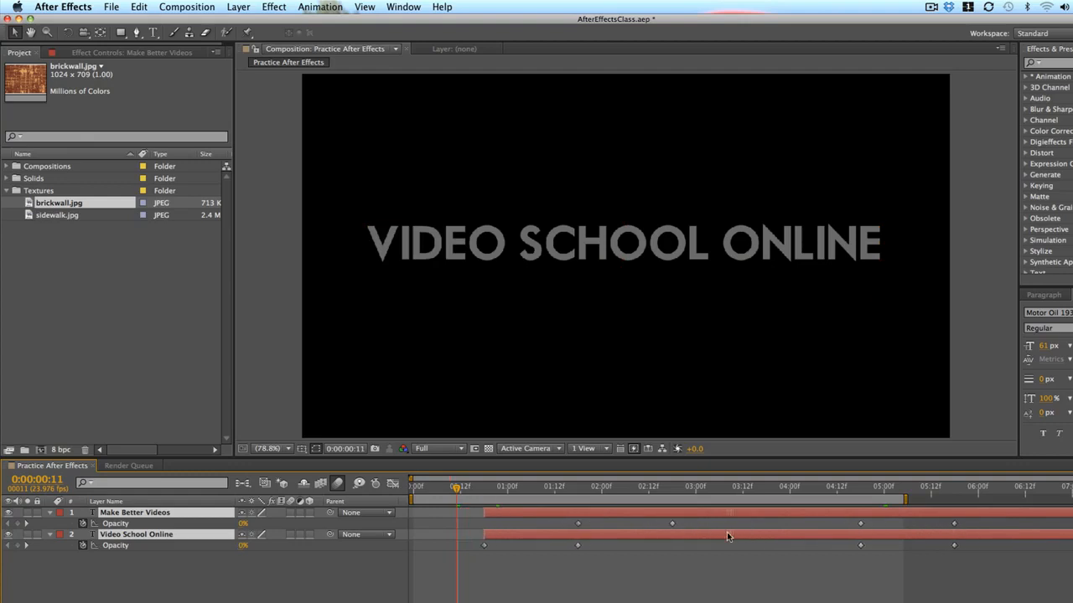
drag(905, 500, 1031, 499)
key(KP_0)
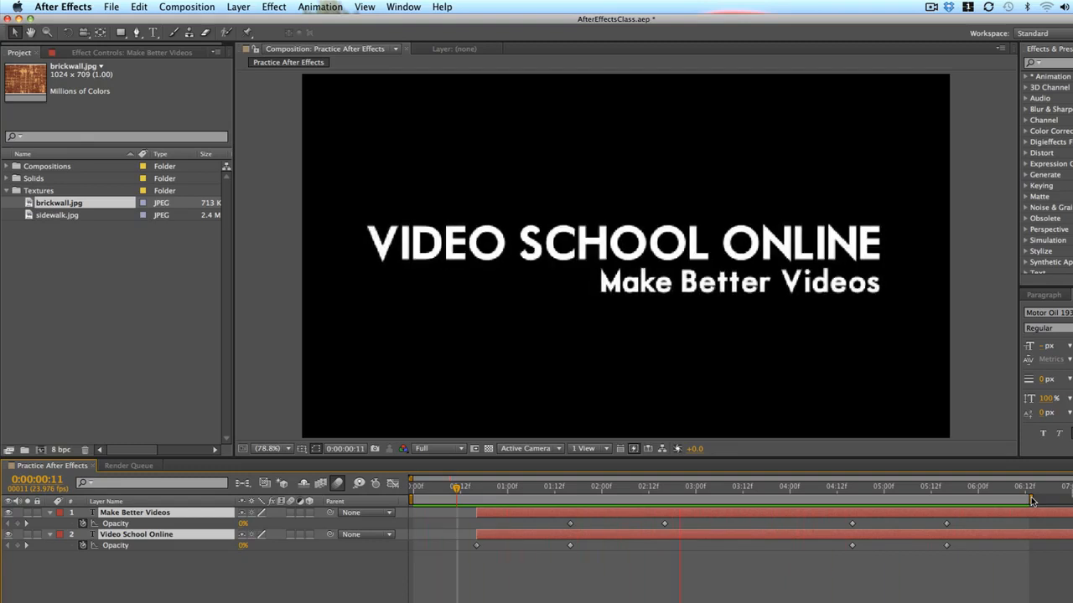
click(752, 530)
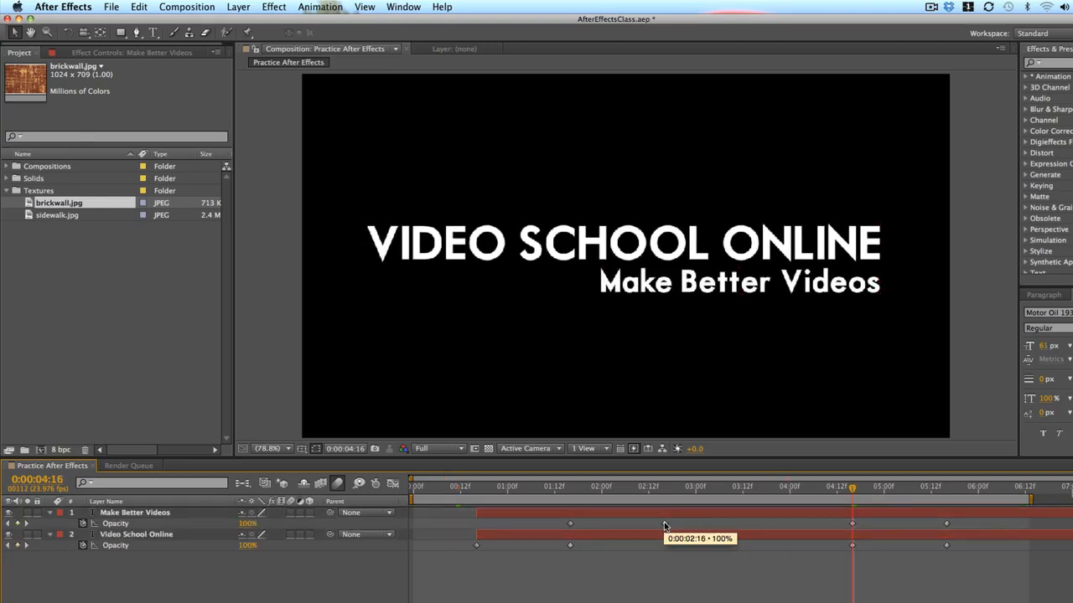
drag(676, 521, 635, 534)
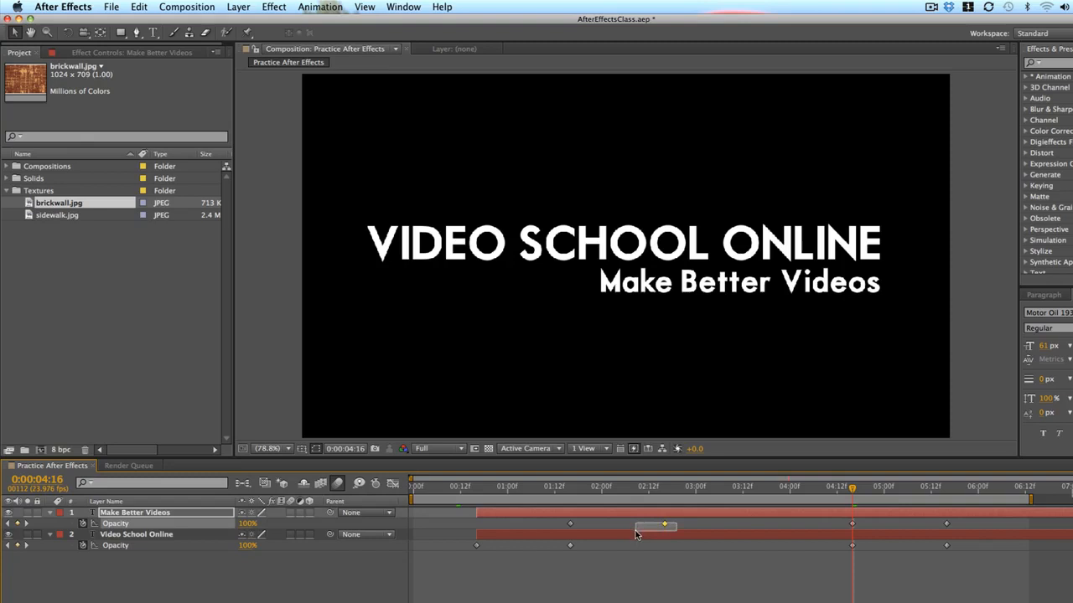
shift+click(571, 545)
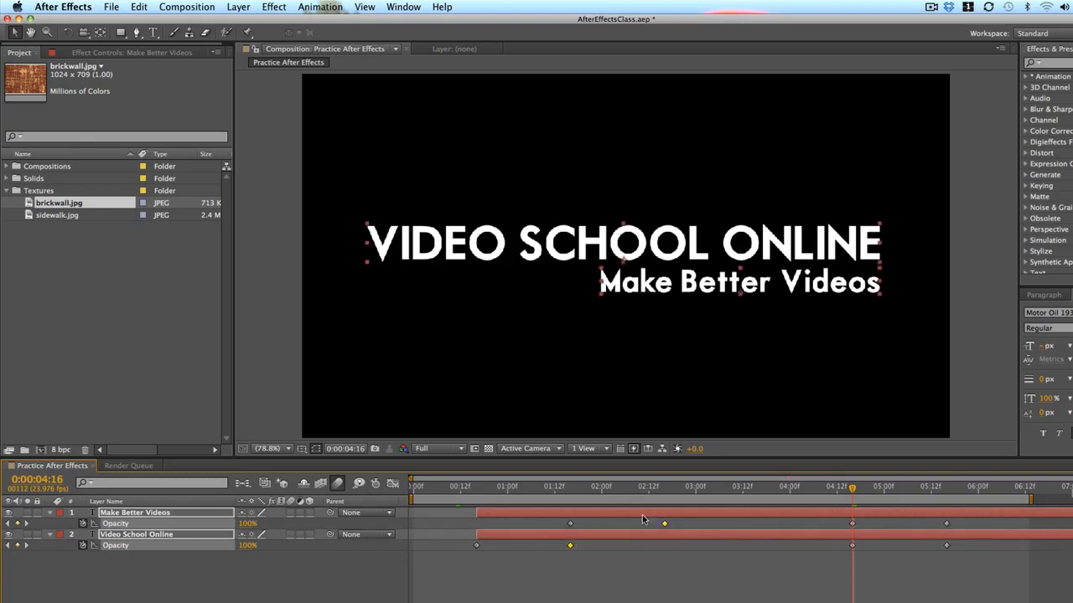
click(686, 526)
- Move the fade-in end keyframes together to about 0:00:02:11 for Video School Online and 0:00:03:11 for Make Better Videos, and preview the slower fades
click(664, 524)
click(570, 545)
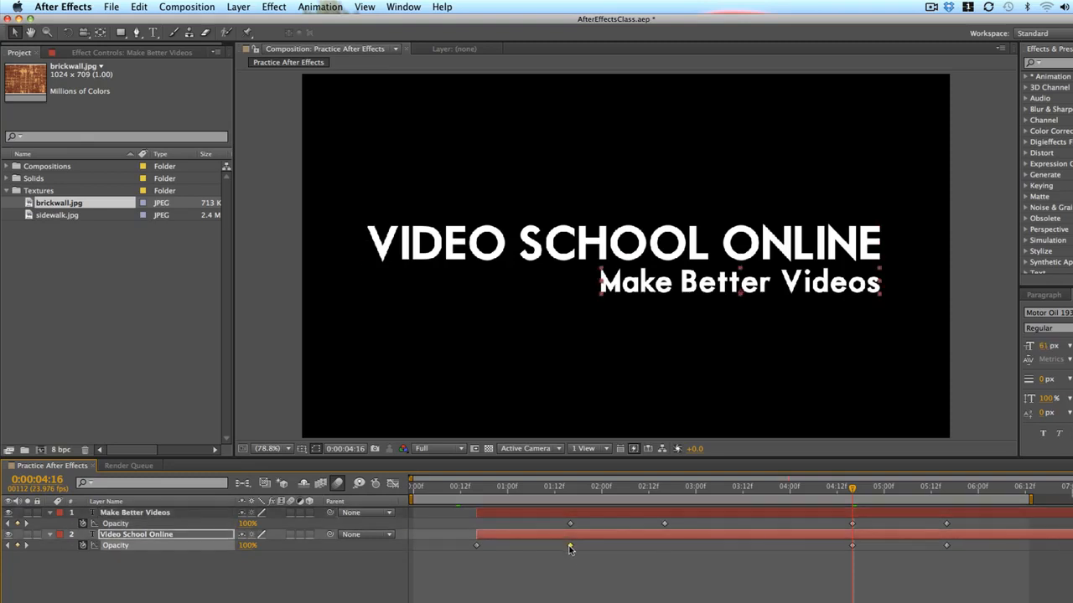
shift+click(663, 524)
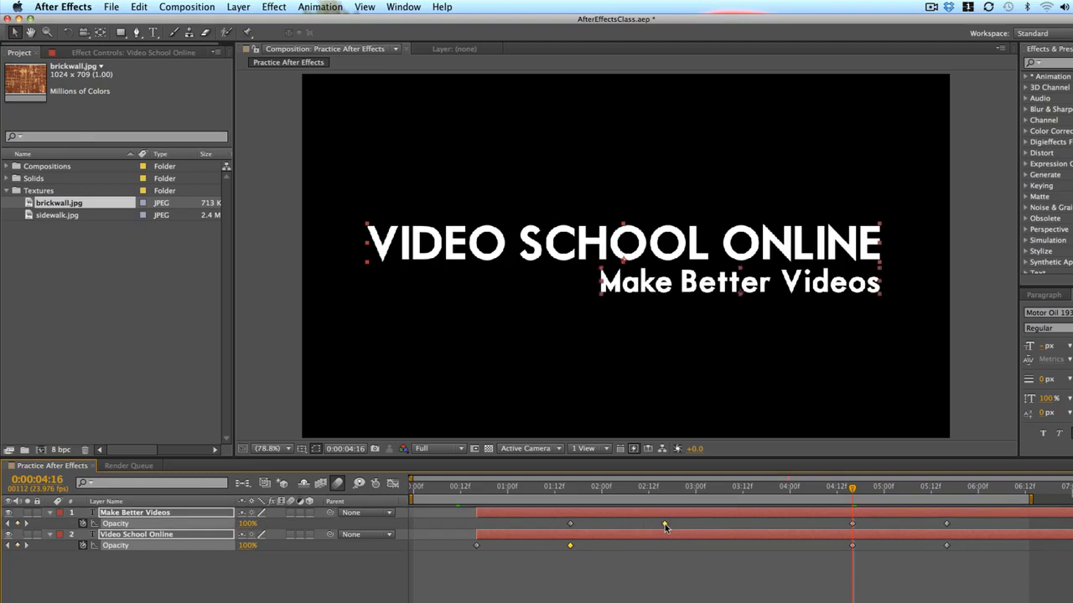
drag(665, 524, 739, 526)
key(space)
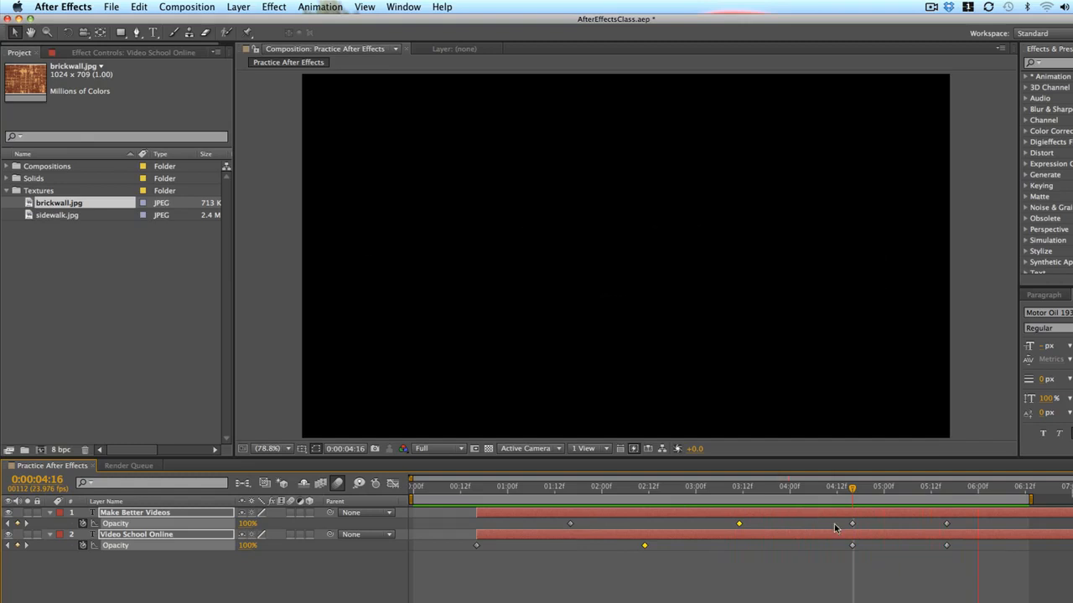
key(space)
- Move both layers' final 0% Opacity keyframes to about 0:00:05:02 and preview the quicker fade-out
drag(946, 523, 889, 527)
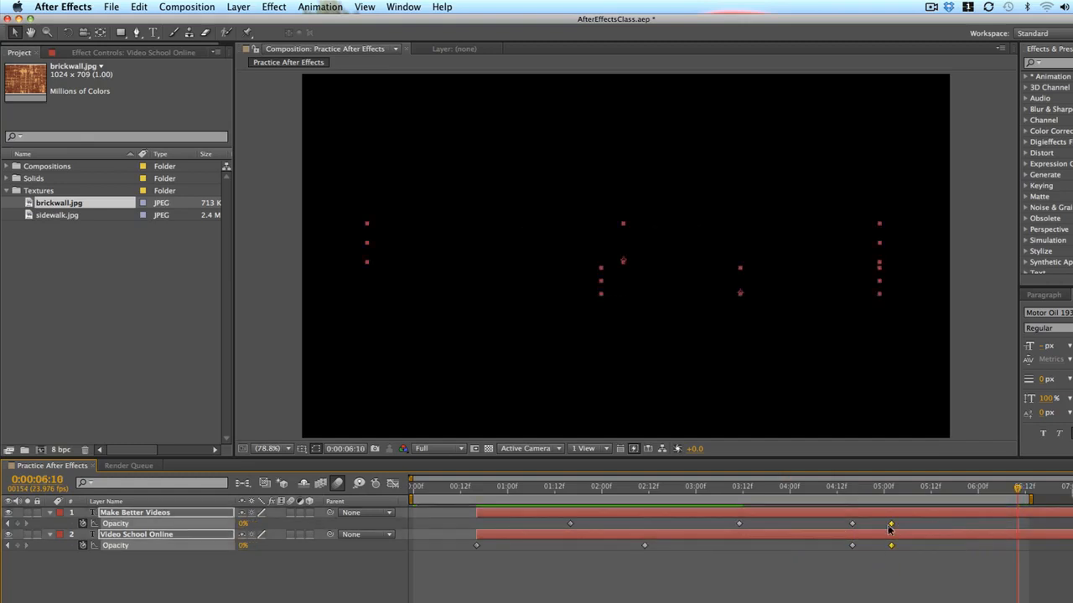
key(space)
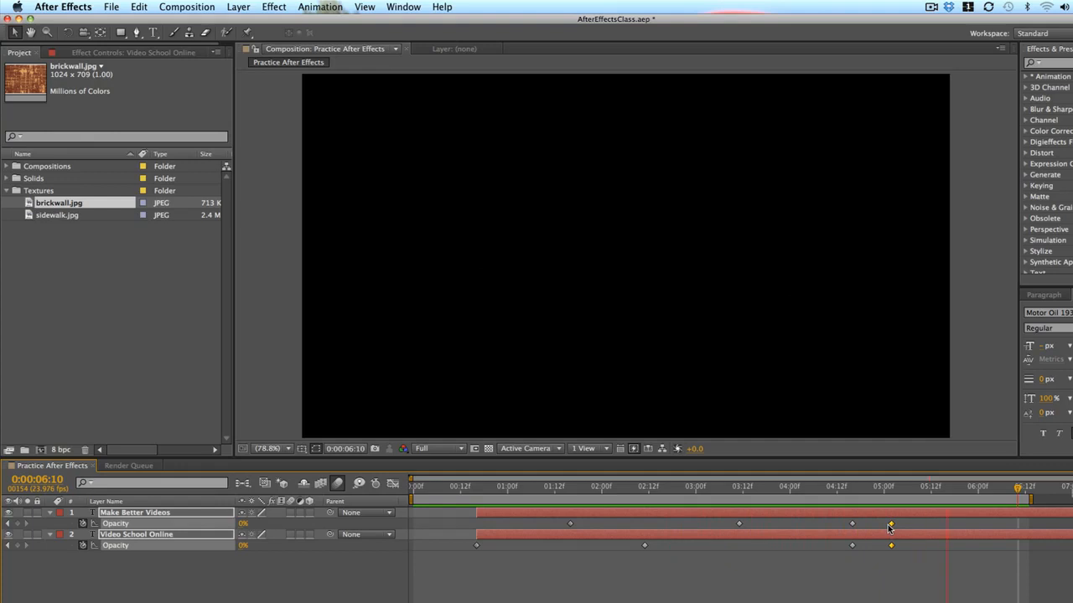
key(space)
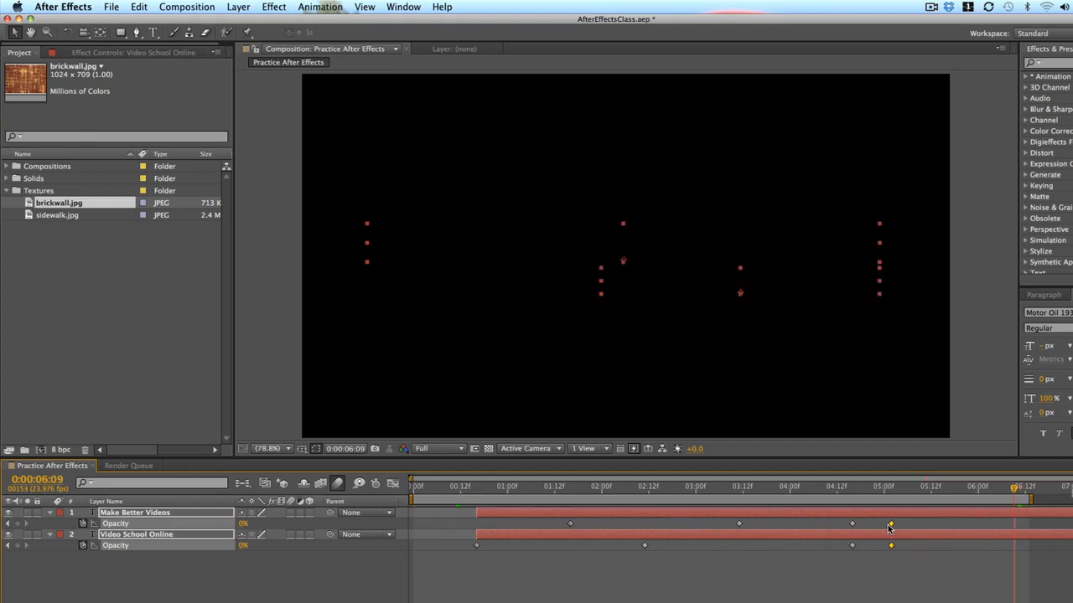